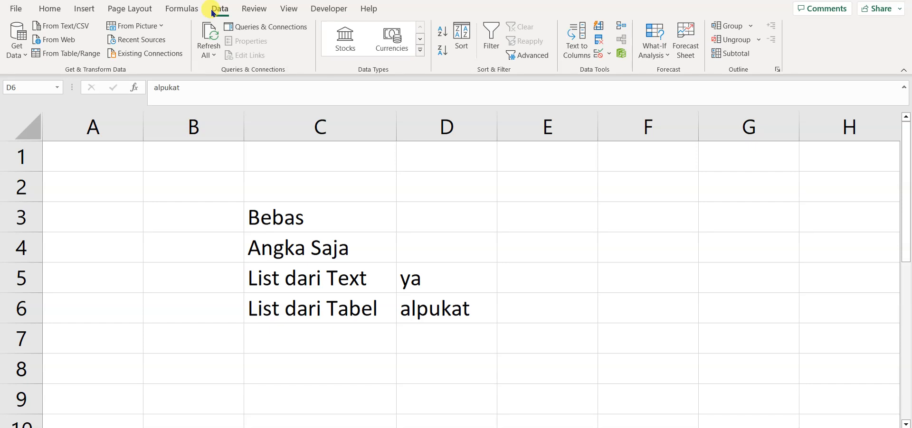
# Review the value types that can be allowed in the data validation settings of cell D6
pyautogui.click(572, 205)
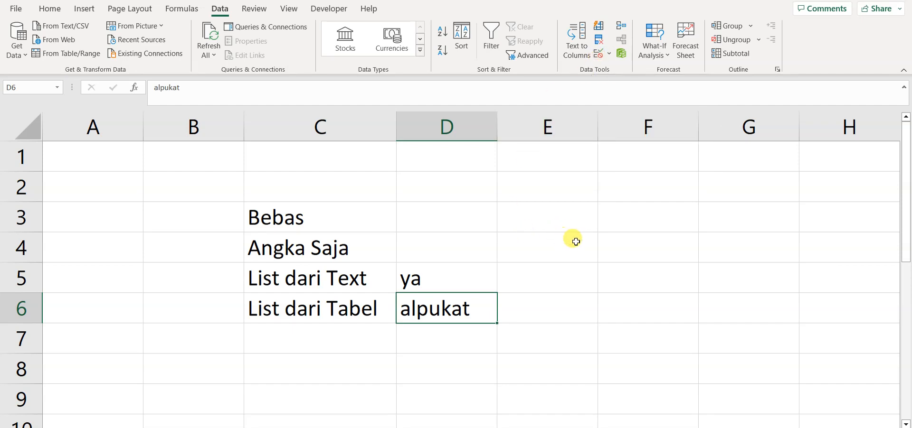
pyautogui.click(599, 53)
pyautogui.moveTo(504, 155); pyautogui.dragTo(486, 144)
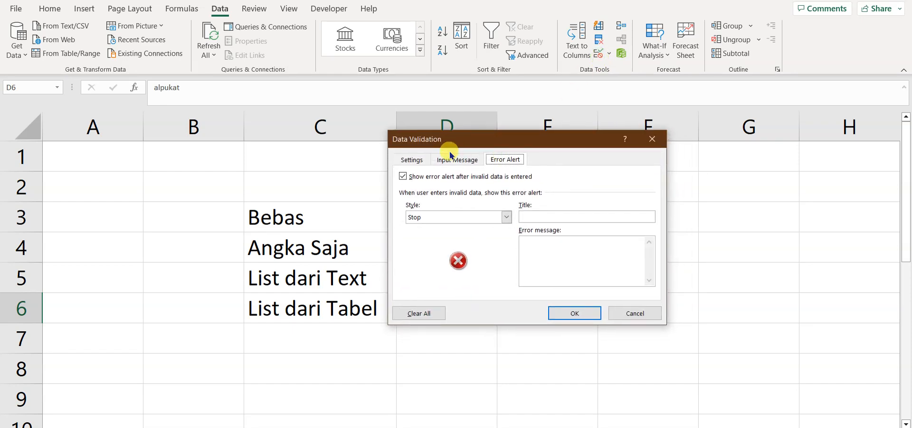
pyautogui.click(411, 160)
pyautogui.click(434, 200)
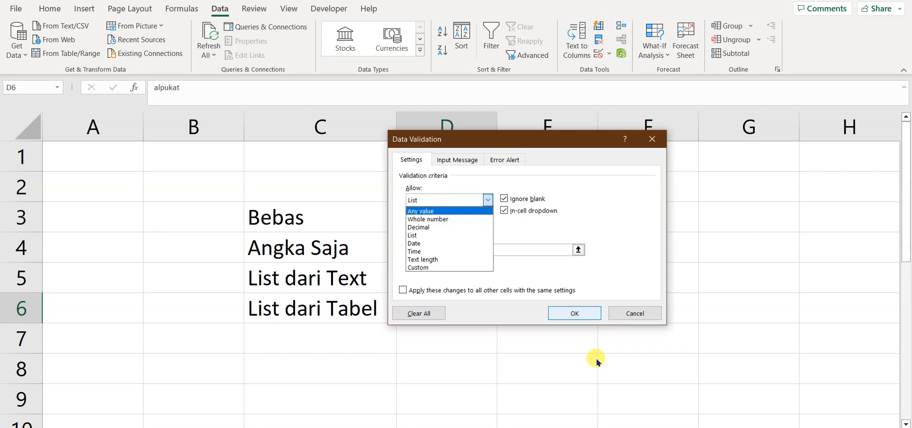
pyautogui.click(575, 314)
# Enter a2 in the Bebas input cell D3 to test its unrestricted input
pyautogui.moveTo(319, 205); pyautogui.dragTo(358, 298)
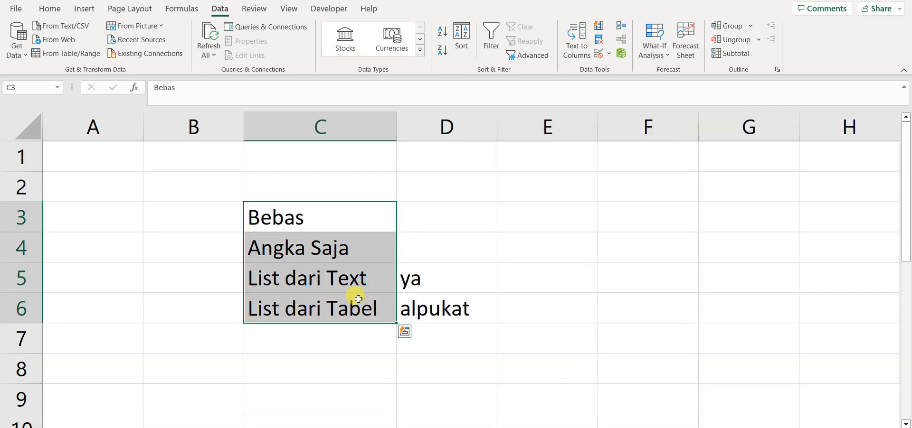
pyautogui.click(332, 217)
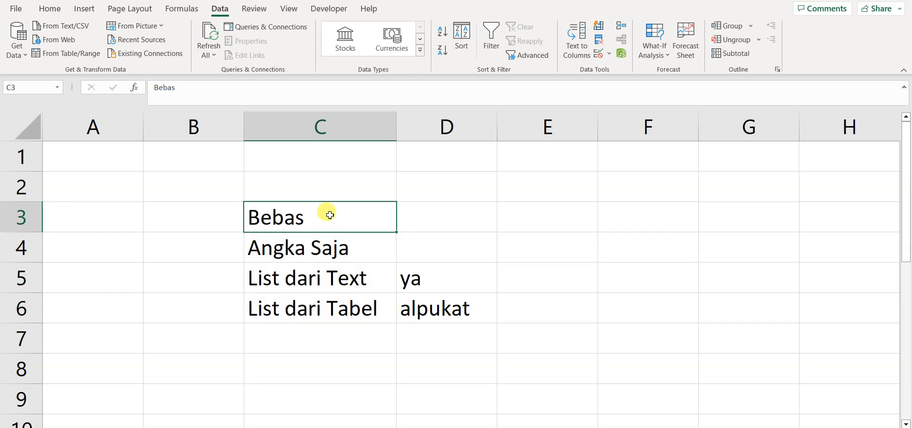
pyautogui.click(439, 228)
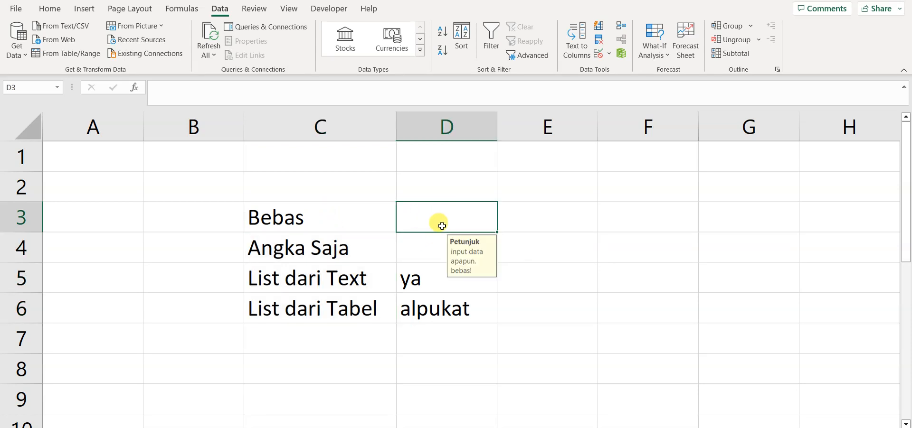
pyautogui.write('1')
pyautogui.press('BackSpace')
pyautogui.write('al')
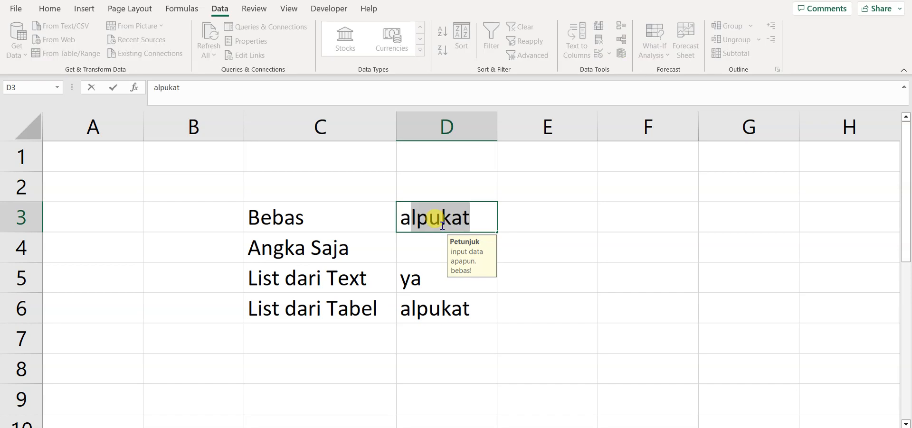
pyautogui.press('BackSpace')
pyautogui.press('BackSpace')
pyautogui.press('BackSpace')
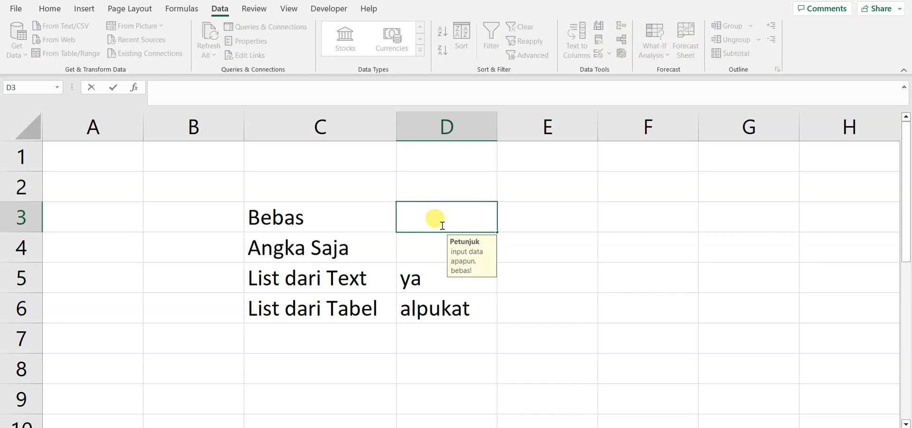
pyautogui.write('1')
pyautogui.press('BackSpace')
pyautogui.write('a2')
pyautogui.press('Return')
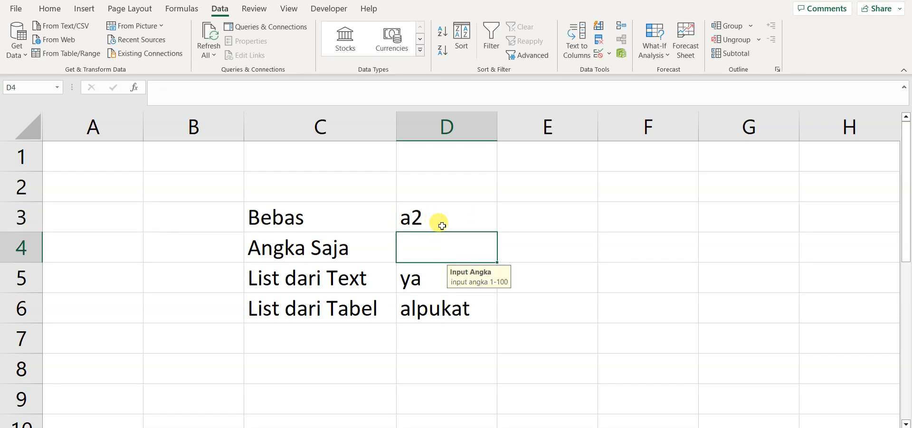
# Clear the test entry from cell D3
pyautogui.click(442, 225)
pyautogui.press('BackSpace')
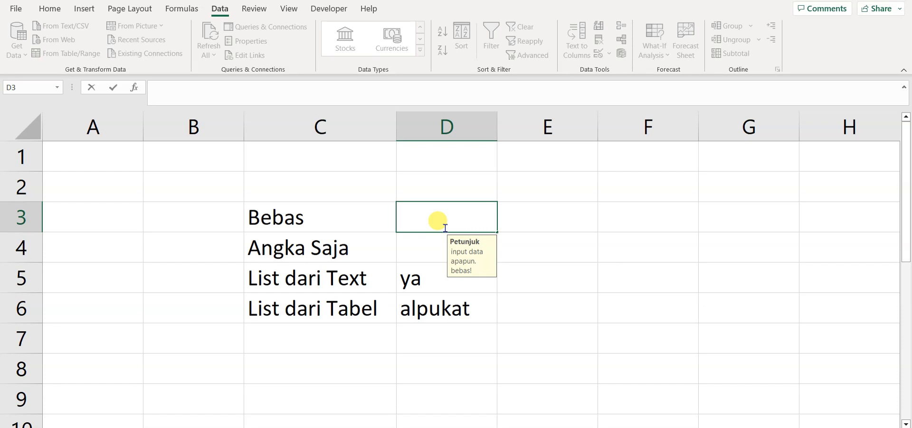
pyautogui.click(548, 194)
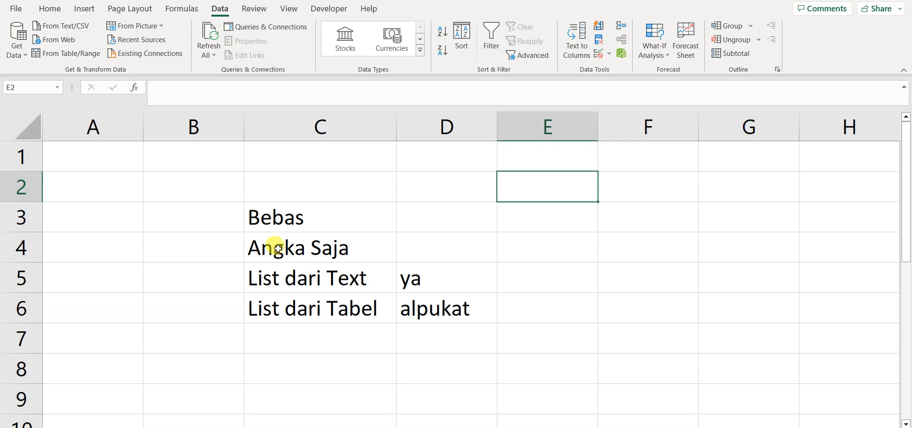
# Try to enter the letter f in the Angka Saja cell D4, and cancel the entry
pyautogui.click(463, 236)
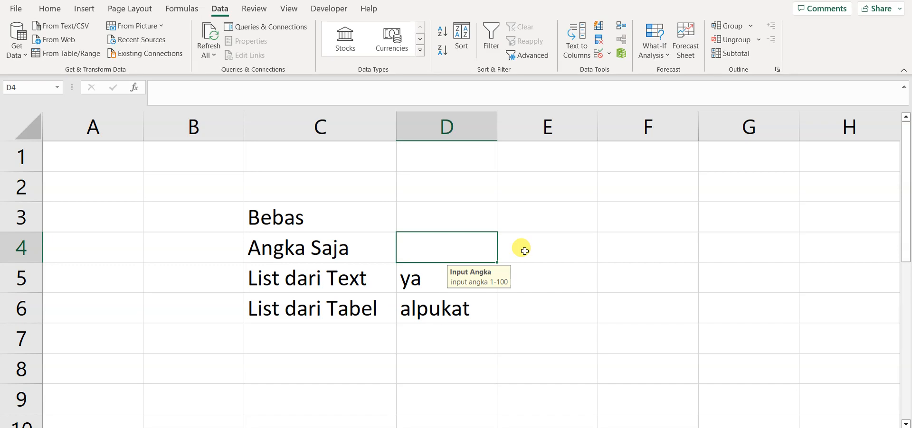
pyautogui.write('f')
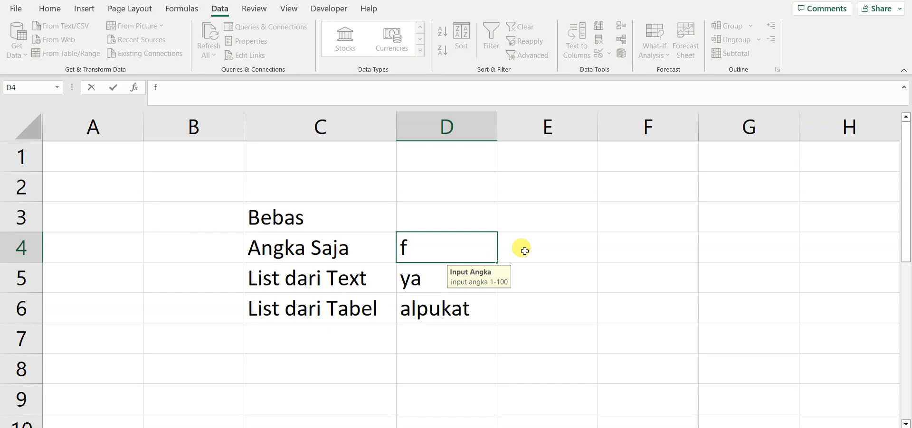
pyautogui.press('Return')
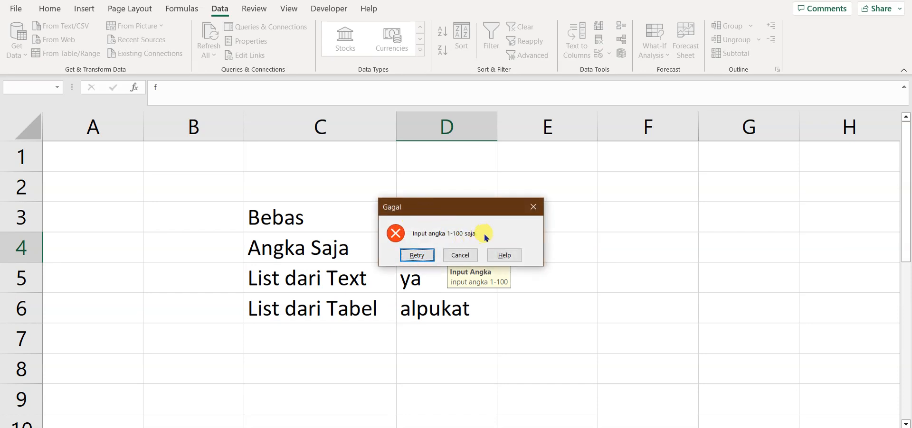
pyautogui.click(460, 256)
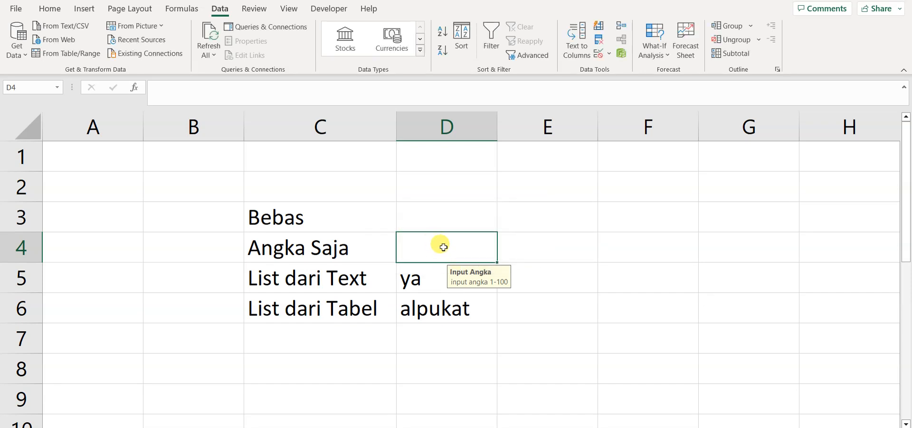
# Try to enter the number 900 in cell D4, and cancel the entry
pyautogui.write('900')
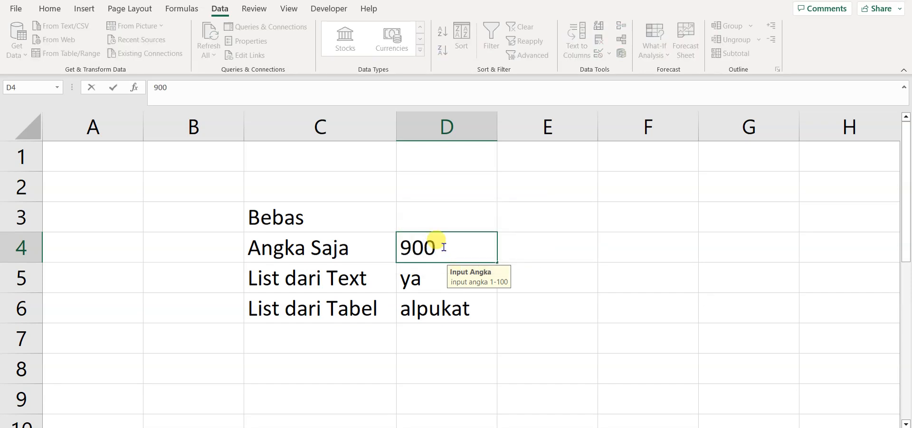
pyautogui.press('Return')
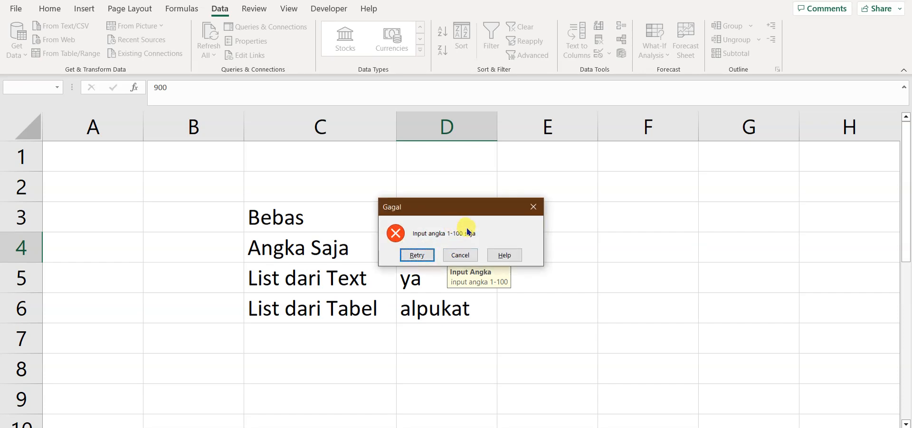
pyautogui.click(460, 255)
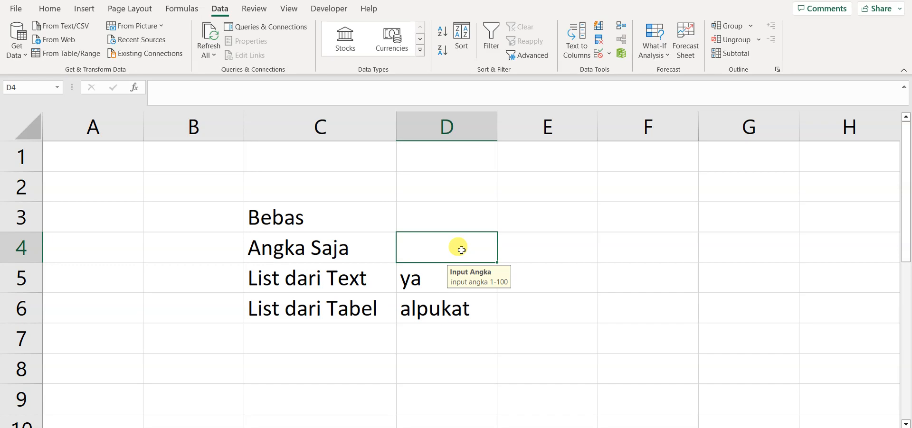
# Enter 80 in the Angka Saja cell D4
pyautogui.write('8-')
pyautogui.press('BackSpace')
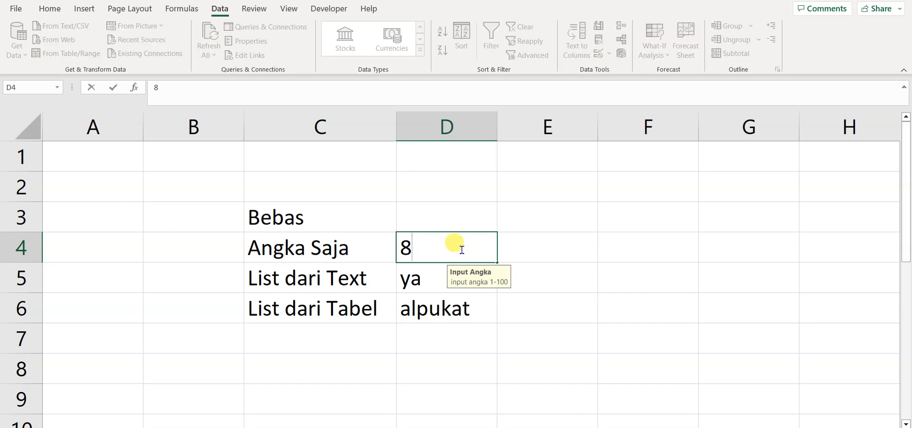
pyautogui.write('0')
pyautogui.press('Return')
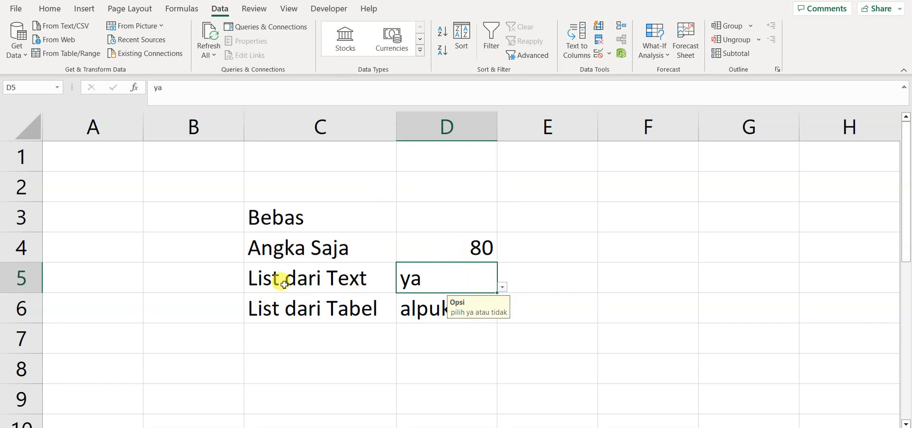
# View the dropdown choices of the List dari Text cell D5 without changing its value
pyautogui.click(502, 287)
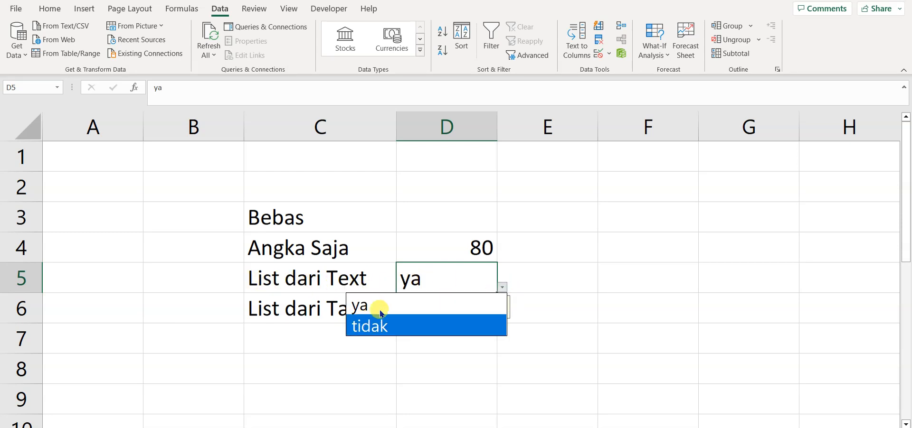
pyautogui.click(302, 314)
pyautogui.click(304, 316)
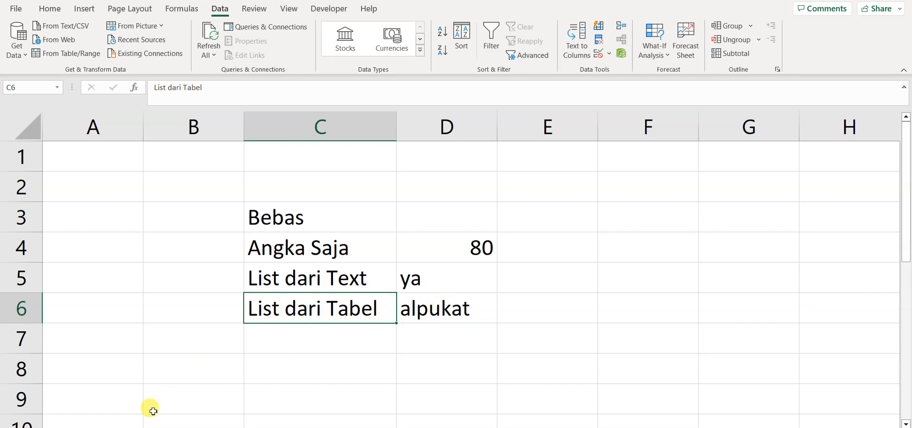
# Examine the buah source list on the other sheet and return to the validation examples
pyautogui.click(121, 427)
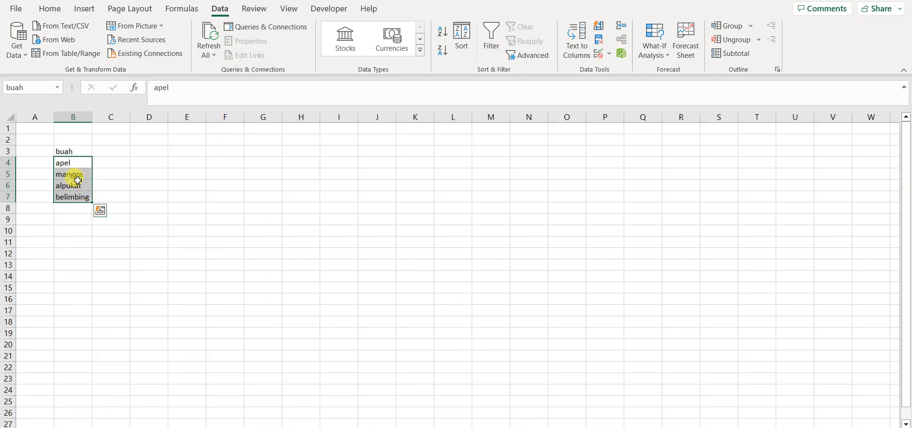
pyautogui.scroll(6, 299, 234)
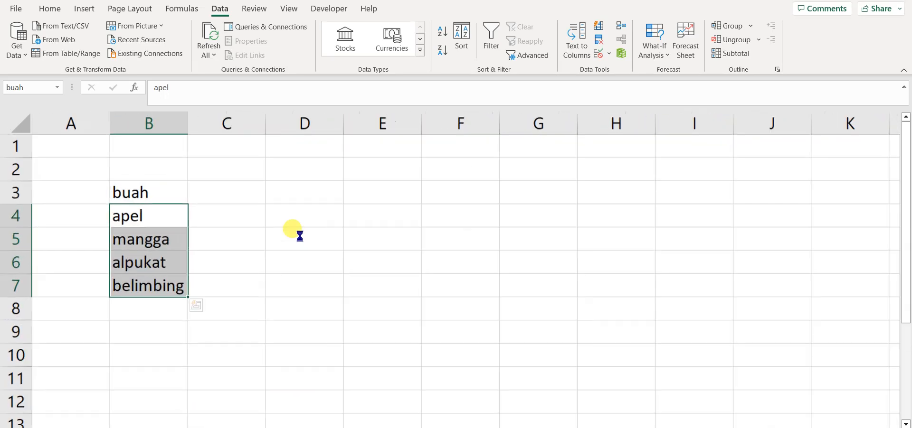
pyautogui.scroll(1, 292, 230)
pyautogui.click(90, 427)
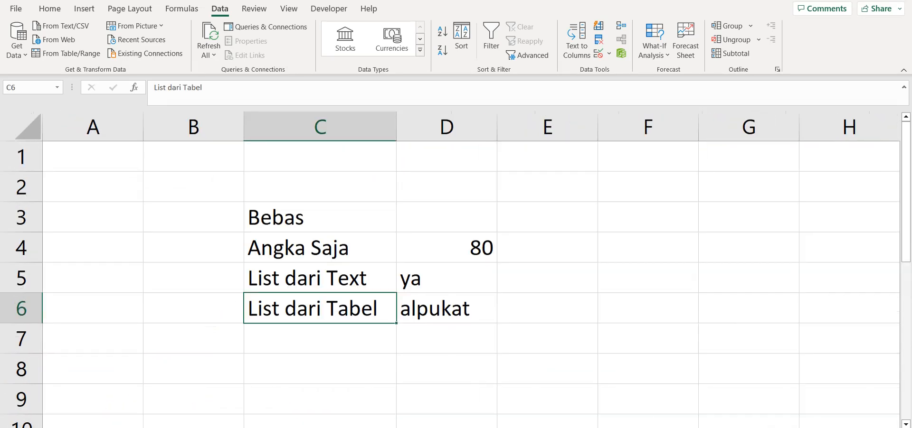
# View the dropdown choices of the List dari Tabel cell D6 without changing its value
pyautogui.click(427, 317)
pyautogui.click(501, 315)
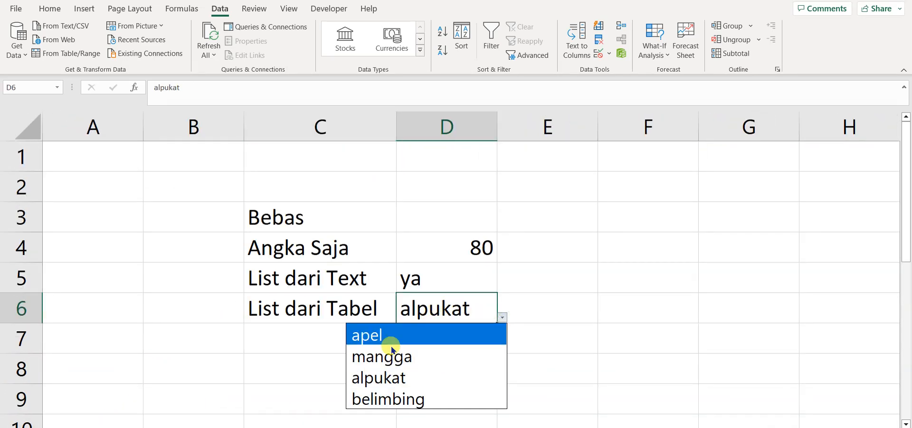
pyautogui.press('Escape')
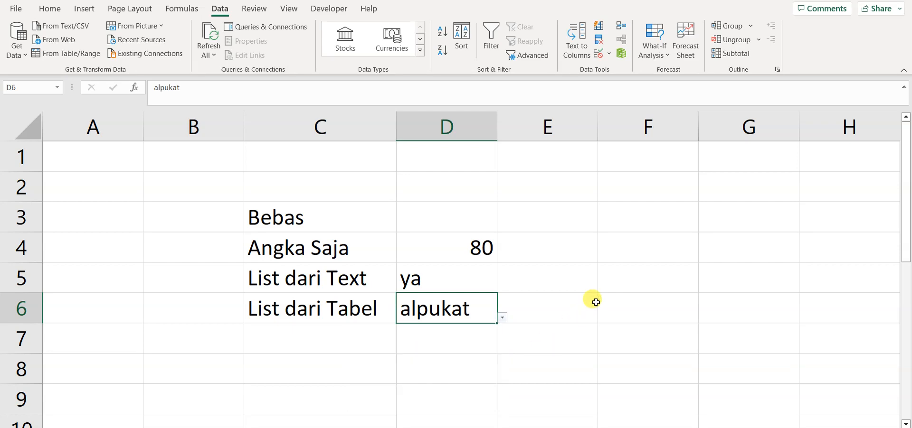
# Fill the whole of column E with yellow
pyautogui.scroll(-1, 584, 276)
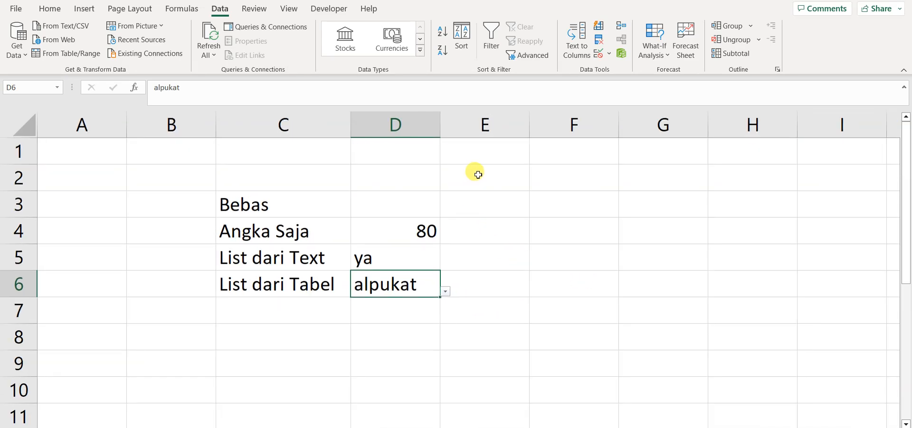
pyautogui.click(483, 126)
pyautogui.click(51, 9)
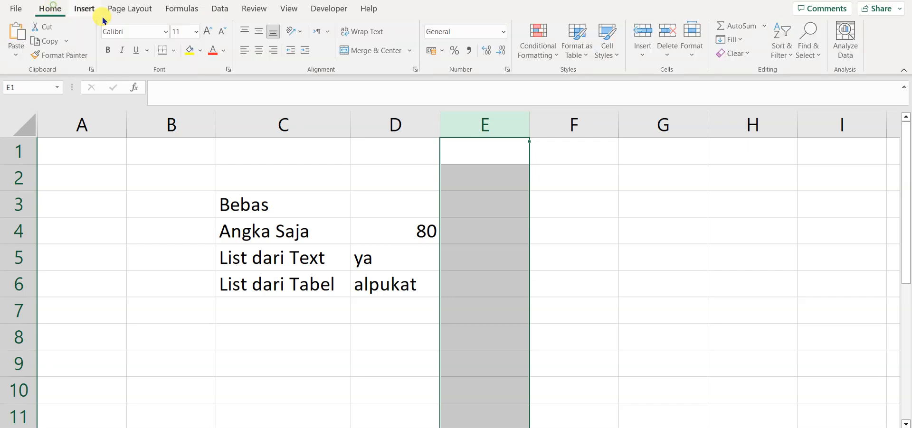
pyautogui.click(190, 50)
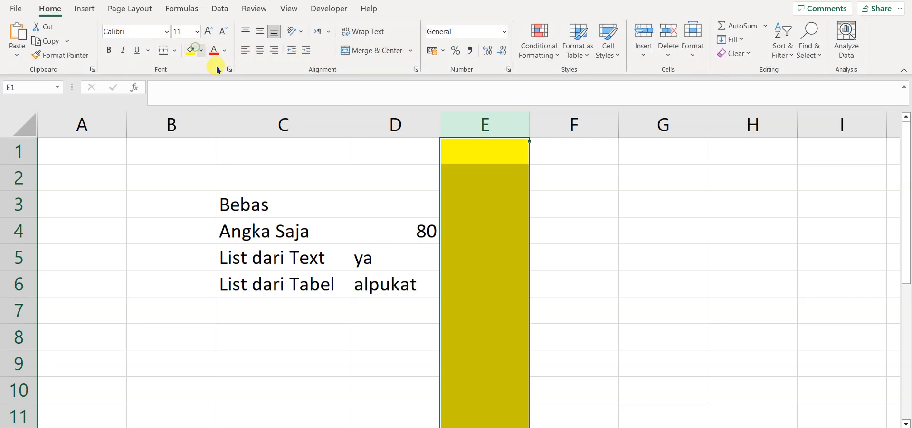
pyautogui.click(465, 230)
pyautogui.click(468, 199)
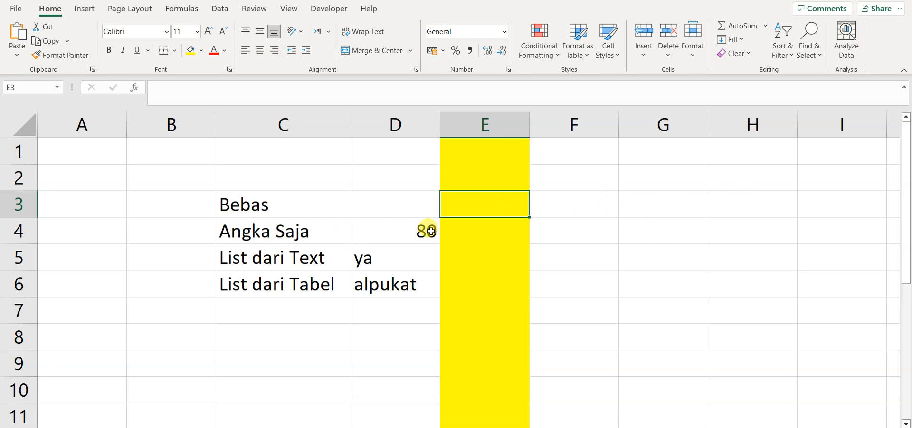
# Open data validation for cell E4 and allow only whole numbers with the between condition
pyautogui.click(493, 233)
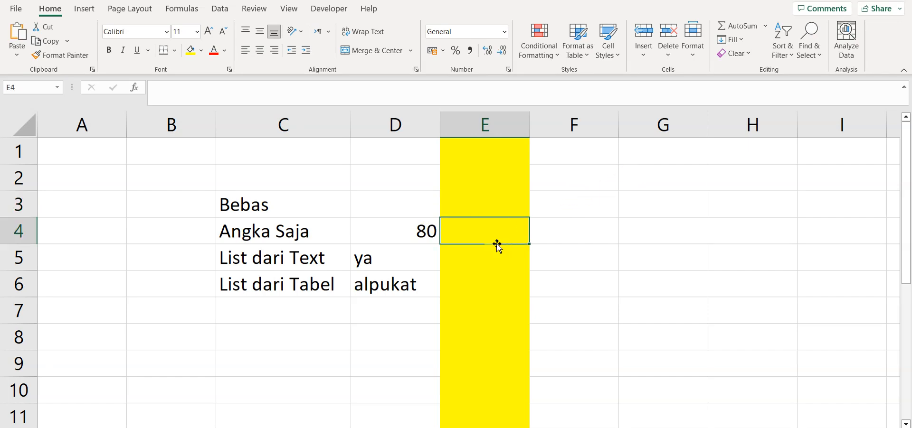
pyautogui.click(220, 8)
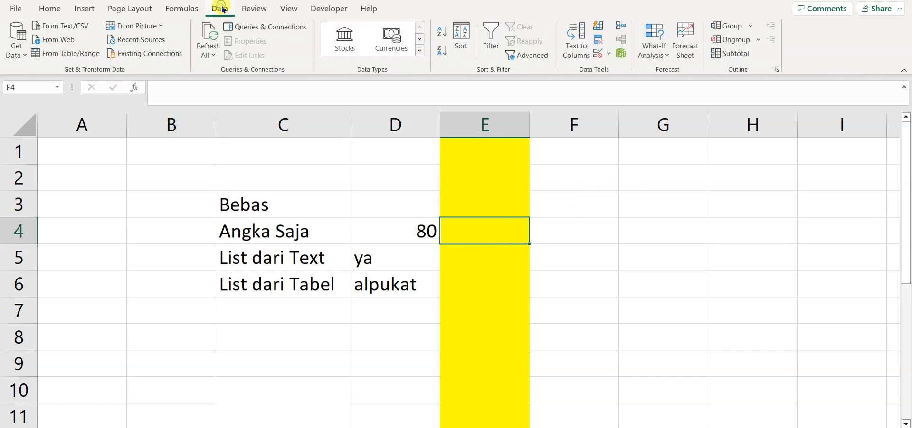
pyautogui.click(597, 55)
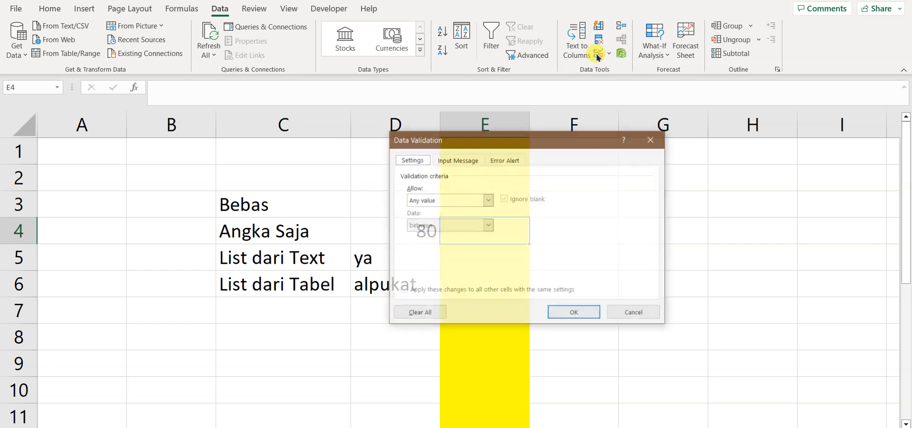
pyautogui.moveTo(527, 133); pyautogui.dragTo(676, 123)
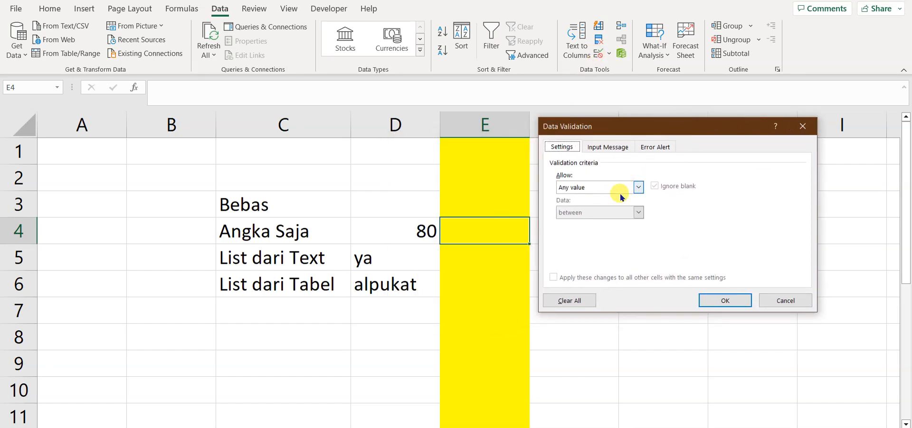
pyautogui.moveTo(558, 127); pyautogui.dragTo(199, 125)
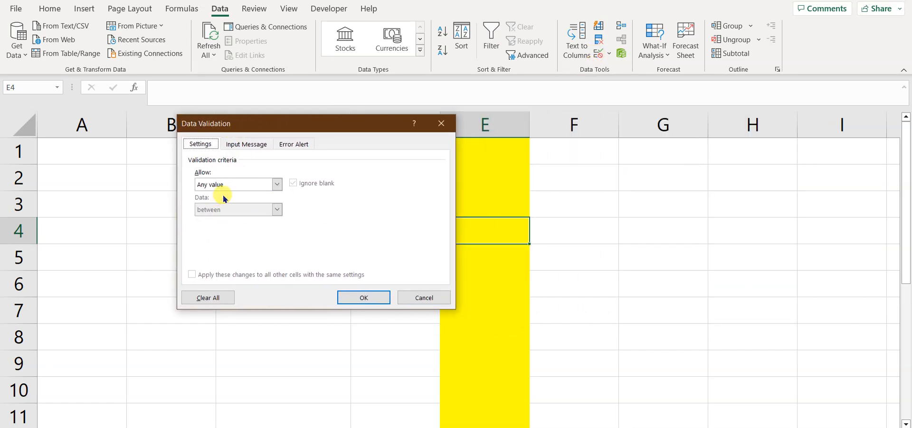
pyautogui.click(219, 184)
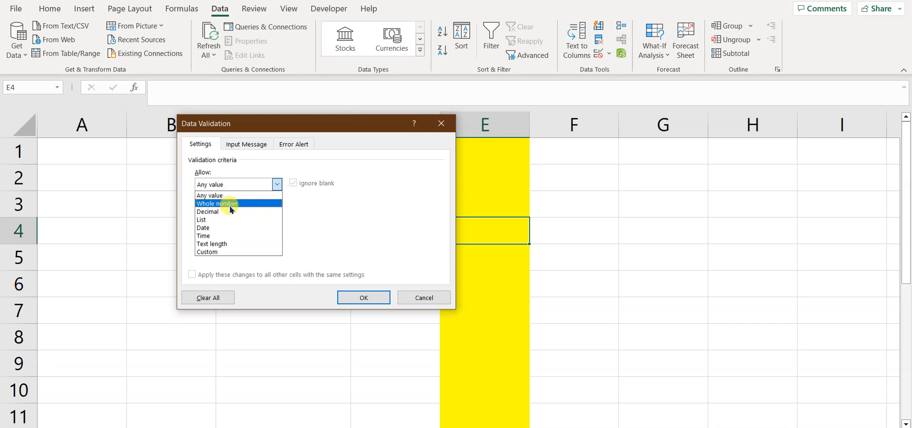
pyautogui.click(230, 204)
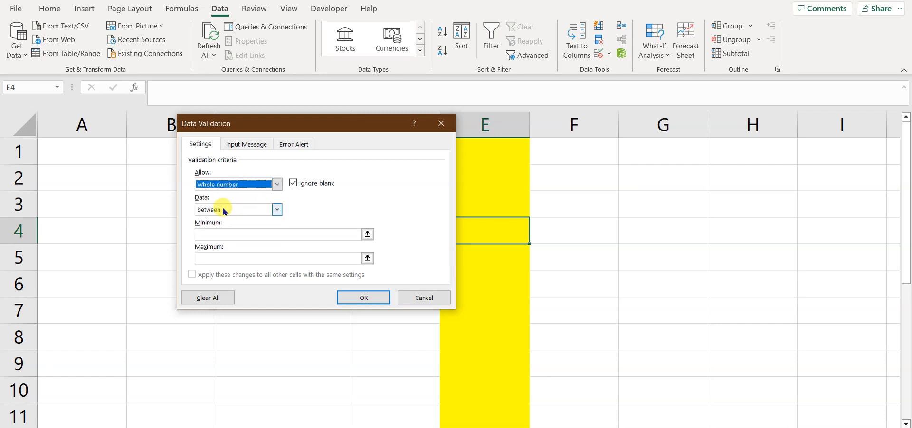
pyautogui.click(215, 212)
pyautogui.click(216, 211)
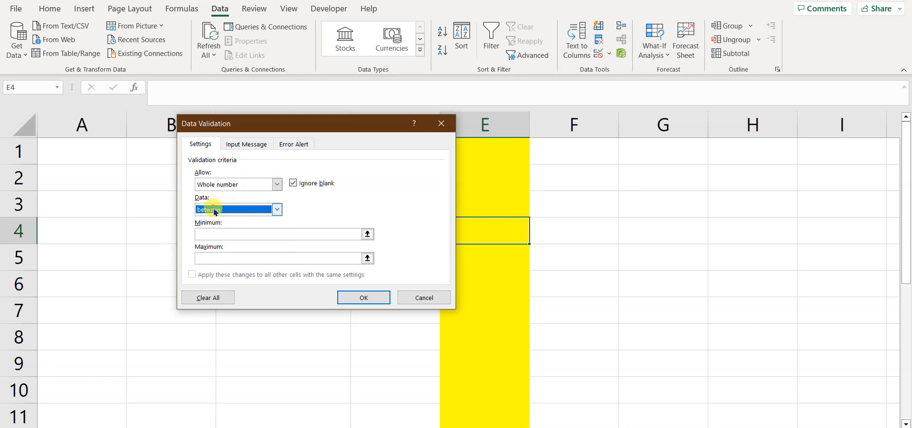
# Set the E4 validation minimum to 1 and maximum to 100, keep the between condition, and apply the rule
pyautogui.click(234, 234)
pyautogui.moveTo(313, 127); pyautogui.dragTo(407, 49)
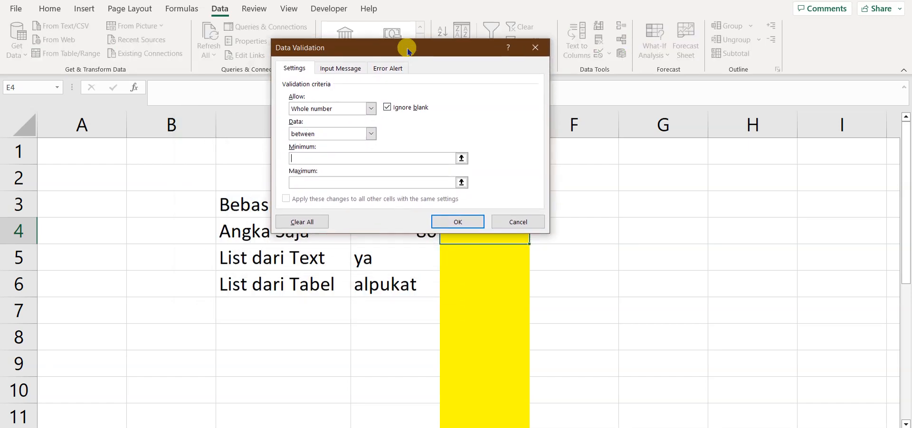
pyautogui.write('1')
pyautogui.click(349, 182)
pyautogui.moveTo(413, 55); pyautogui.dragTo(421, 79)
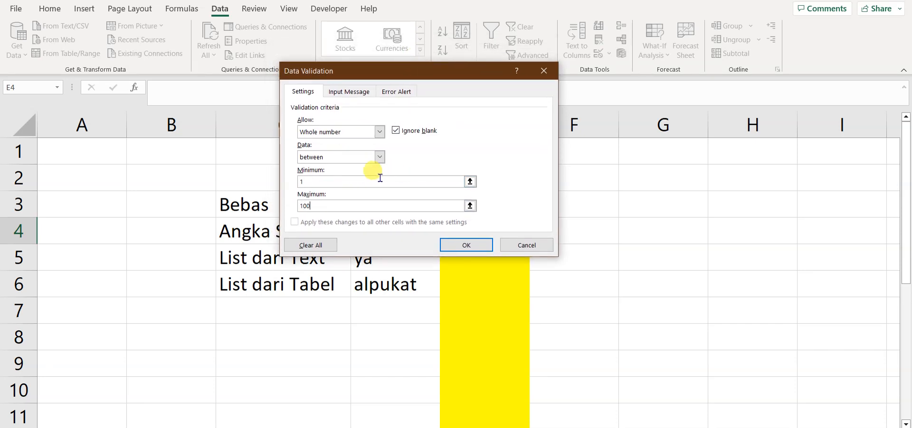
pyautogui.click(326, 160)
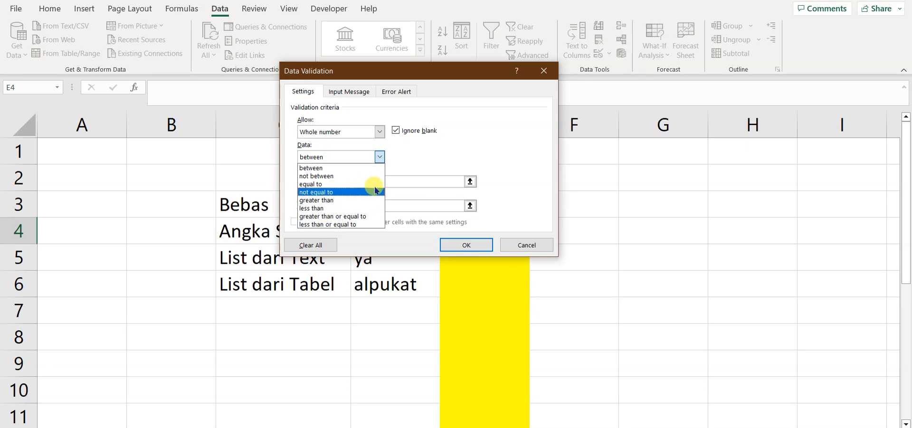
pyautogui.click(335, 168)
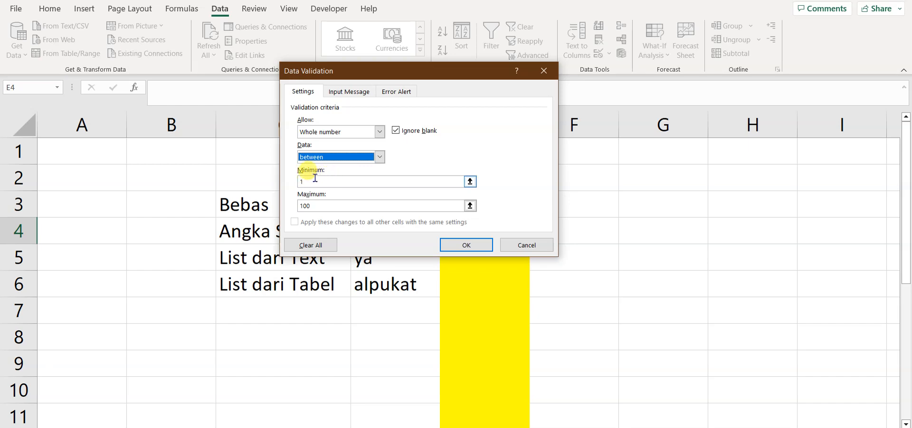
pyautogui.click(468, 246)
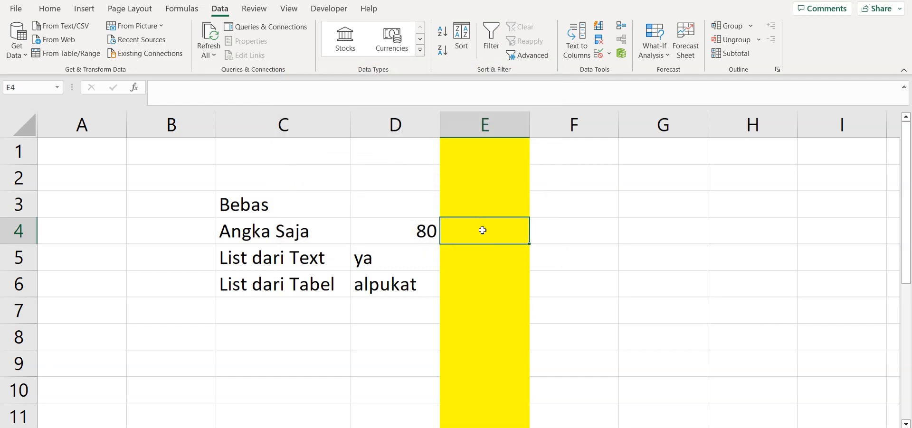
# Enter 70 in cell E4 and test the rule by trying to replace it with 700
pyautogui.write('70')
pyautogui.press('Return')
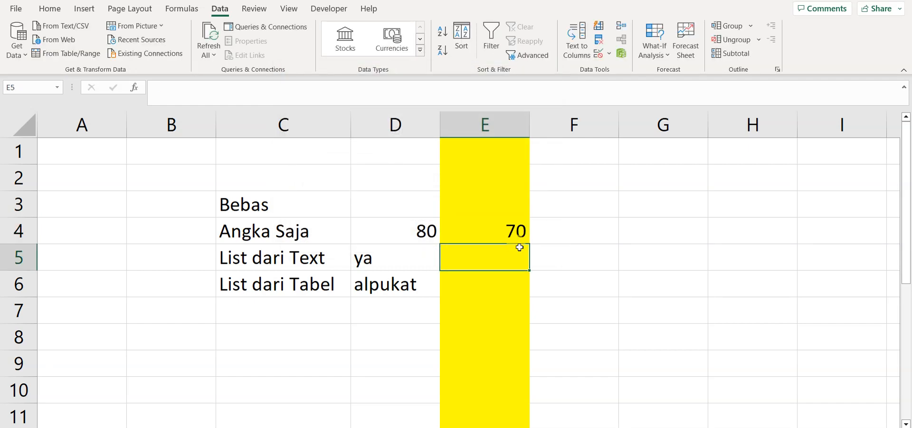
pyautogui.click(511, 232)
pyautogui.write('7000')
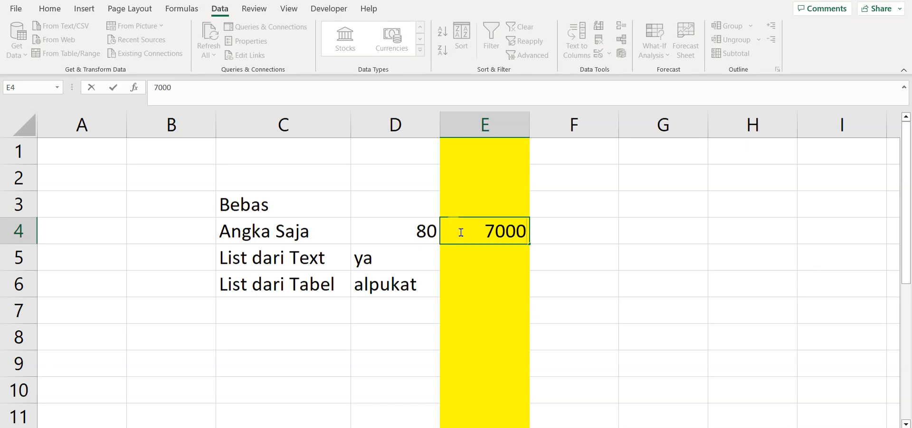
pyautogui.press('BackSpace')
pyautogui.press('Return')
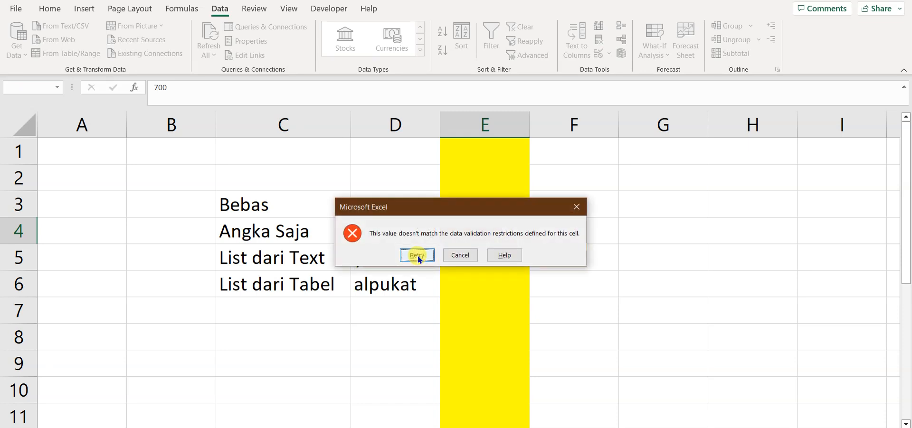
pyautogui.moveTo(461, 258); pyautogui.dragTo(401, 221)
pyautogui.click(473, 257)
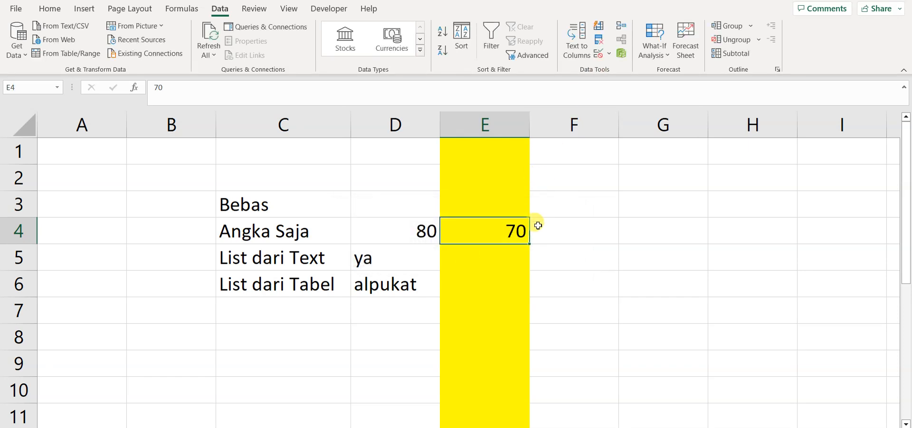
# Add an input message to E4's data validation with the title "Petunjuk" and the text "input angka 1-100"
pyautogui.click(598, 54)
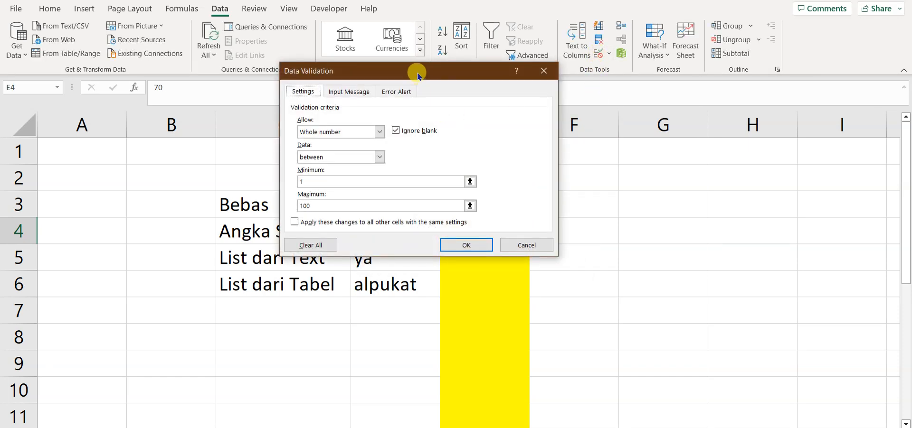
pyautogui.moveTo(417, 73); pyautogui.dragTo(547, 149)
pyautogui.click(458, 165)
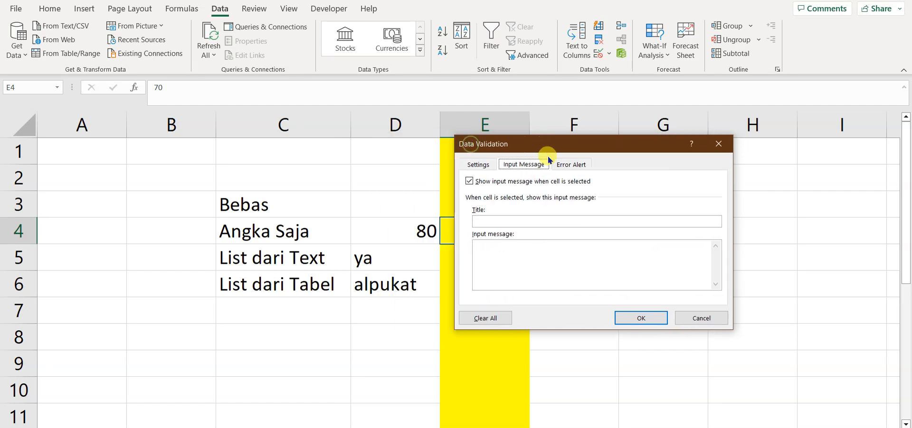
pyautogui.click(514, 225)
pyautogui.write('Petunjuk')
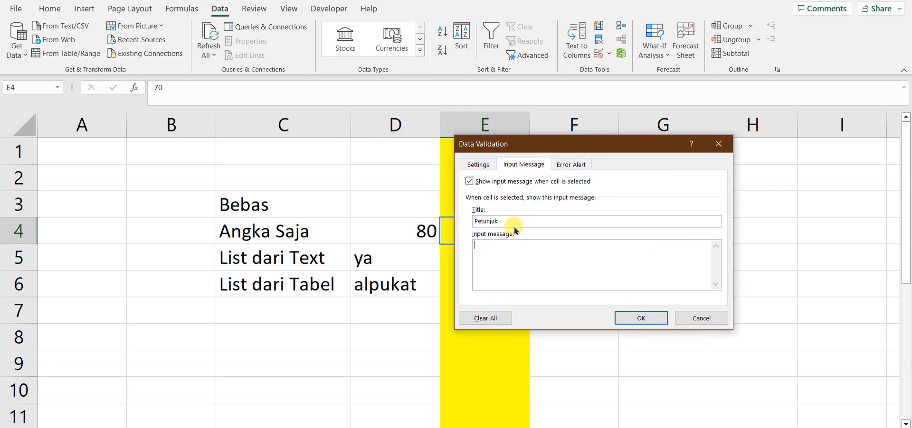
pyautogui.press('Tab')
pyautogui.write('input')
# Define E4's error alert with the title "Gagal" and the message "gagal. anda memasukan angka yang bukan 1-100", and apply the validation
pyautogui.click(570, 165)
pyautogui.moveTo(572, 144); pyautogui.dragTo(477, 146)
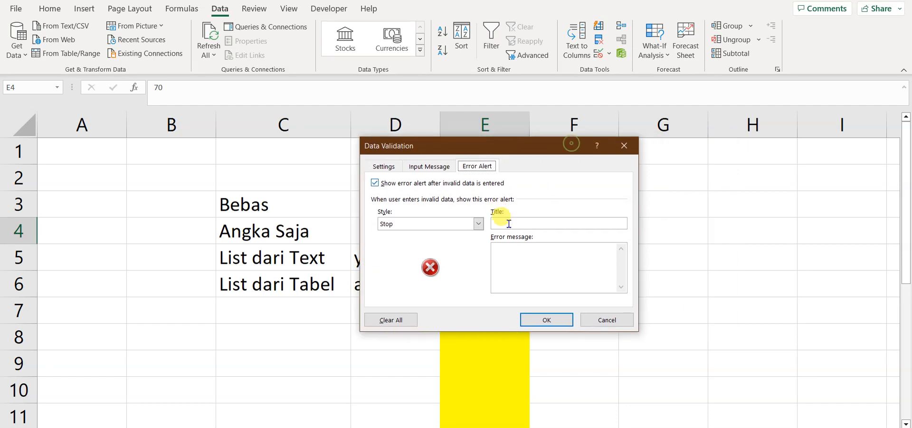
pyautogui.click(508, 223)
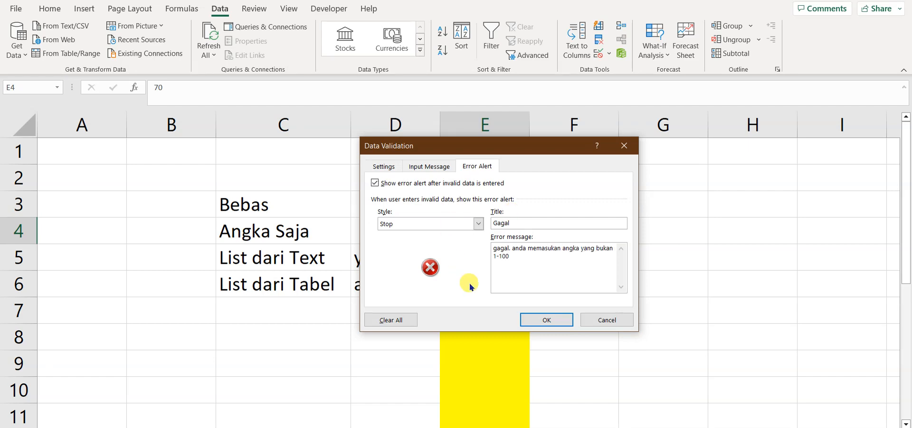
pyautogui.click(549, 321)
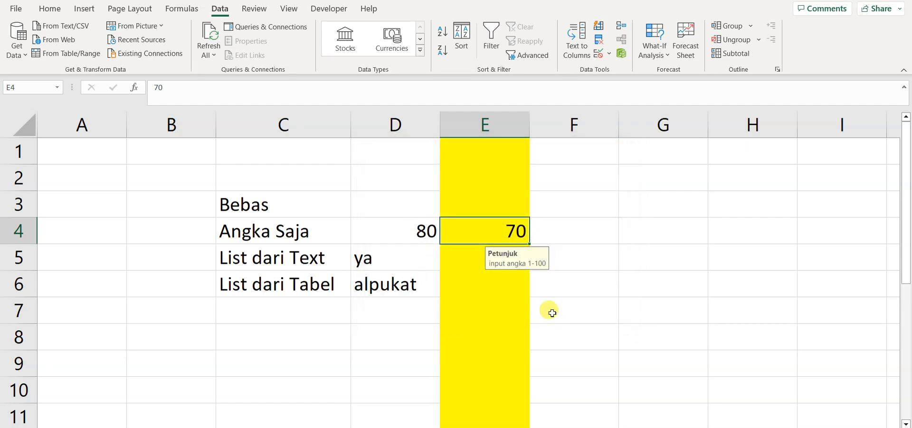
# Try to enter 700 in cell E4 to test the custom error alert, and cancel the entry
pyautogui.click(619, 258)
pyautogui.click(497, 236)
pyautogui.write('700')
pyautogui.press('Return')
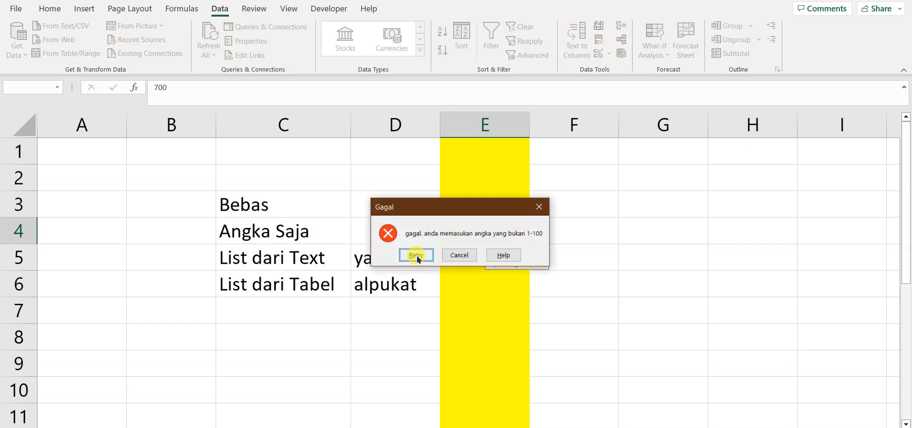
pyautogui.click(459, 252)
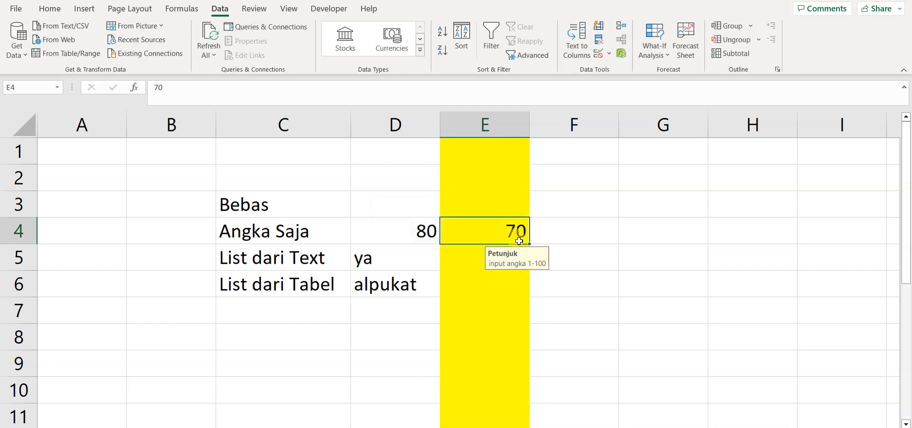
# Open data validation for cell E5 and set the allowed type to List
pyautogui.click(451, 265)
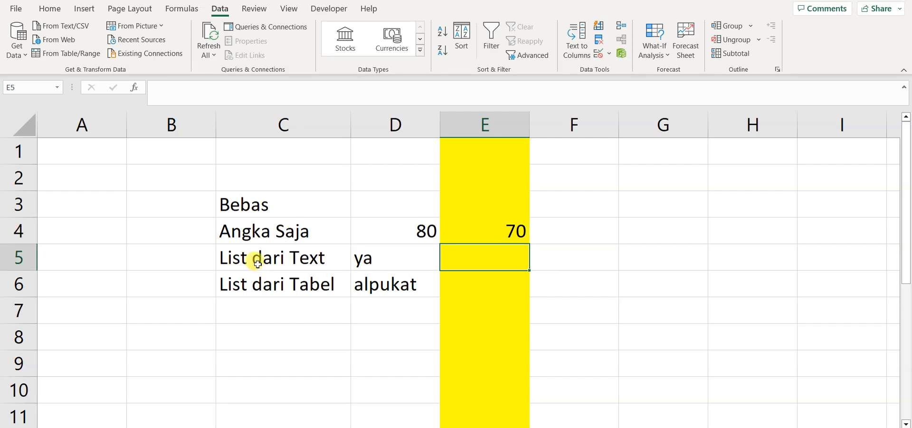
pyautogui.click(598, 54)
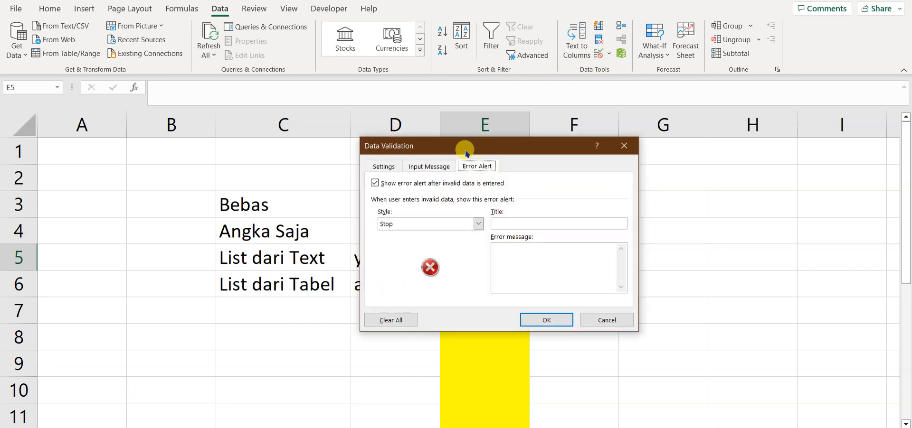
pyautogui.moveTo(466, 153); pyautogui.dragTo(473, 94)
pyautogui.click(397, 108)
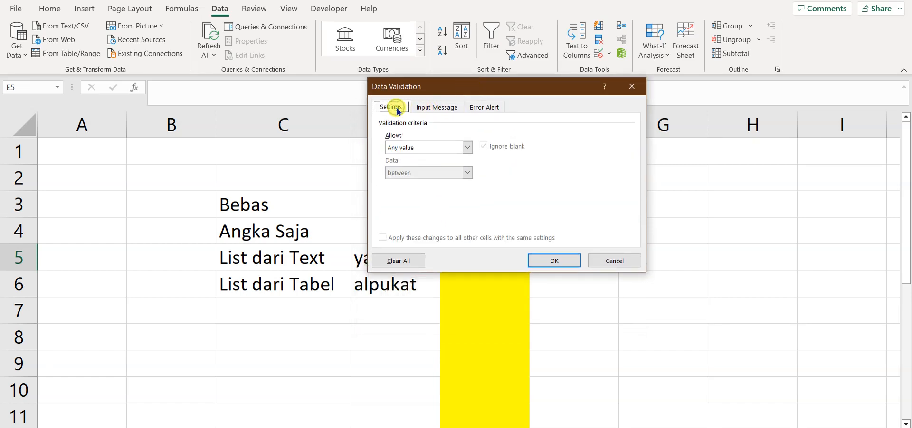
pyautogui.click(409, 148)
pyautogui.click(407, 177)
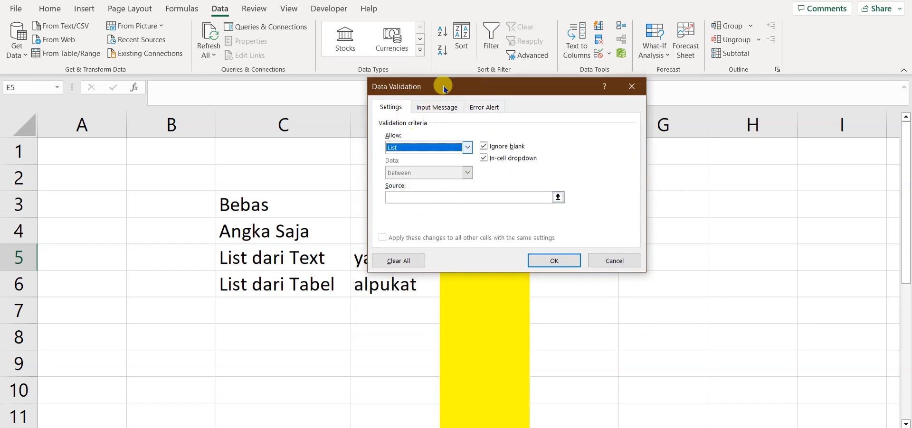
# Set E5's list source to "yes,no", apply the rule, and view the cell's dropdown choices without picking one
pyautogui.moveTo(445, 89); pyautogui.dragTo(436, 42)
pyautogui.click(420, 150)
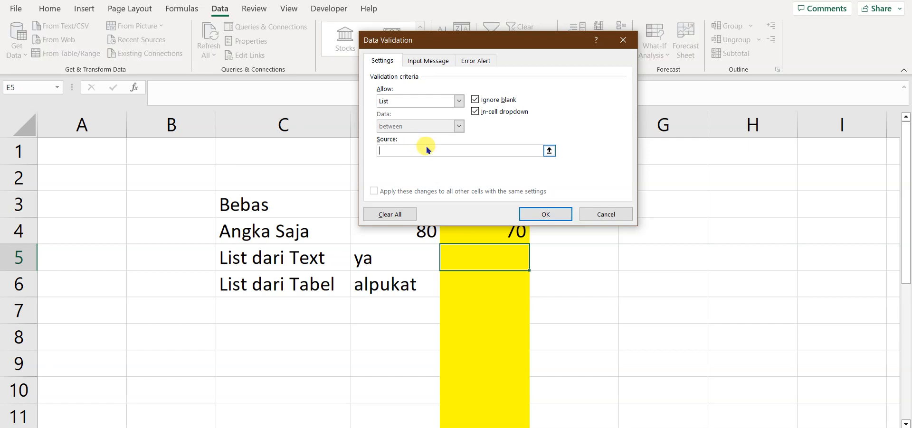
pyautogui.write('yes;no')
pyautogui.press('Left')
pyautogui.press('Left')
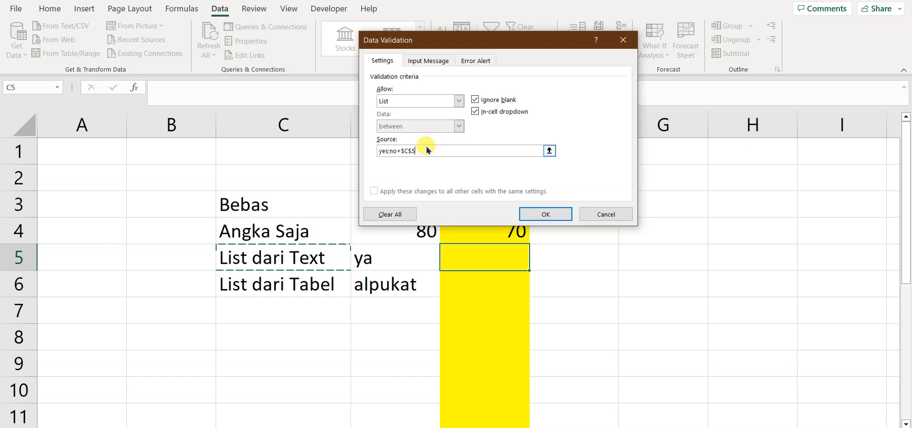
pyautogui.press('BackSpace')
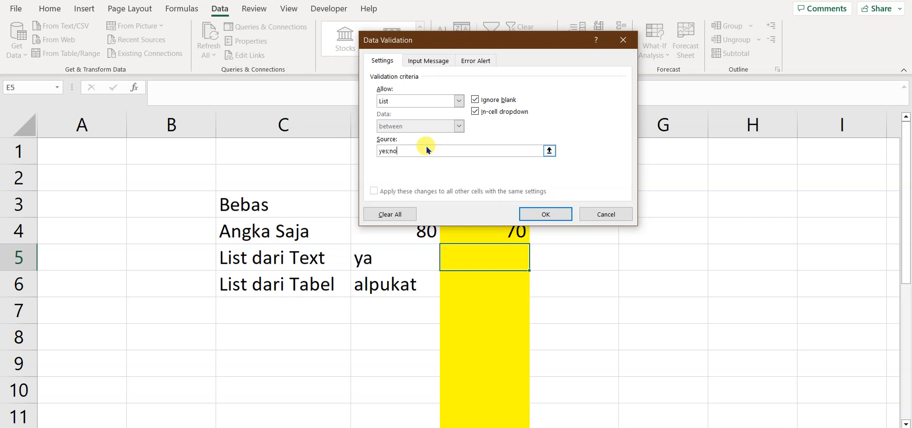
pyautogui.press('BackSpace')
pyautogui.press('BackSpace')
pyautogui.press('BackSpace')
pyautogui.write(',no')
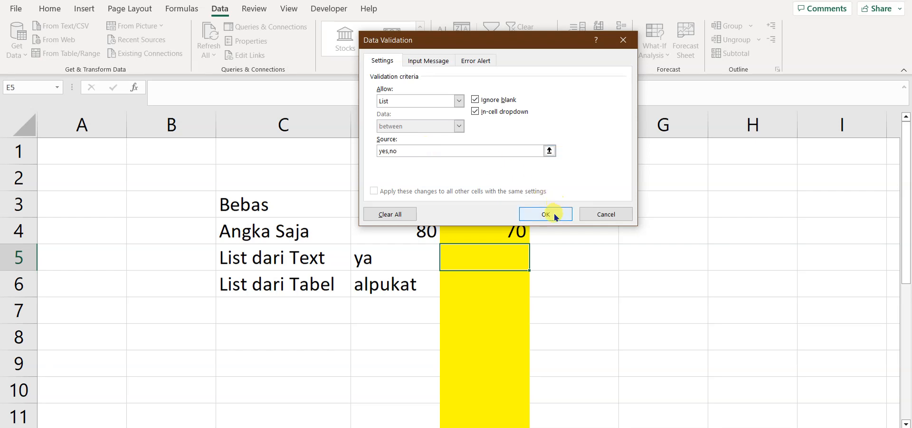
pyautogui.click(546, 215)
pyautogui.click(534, 265)
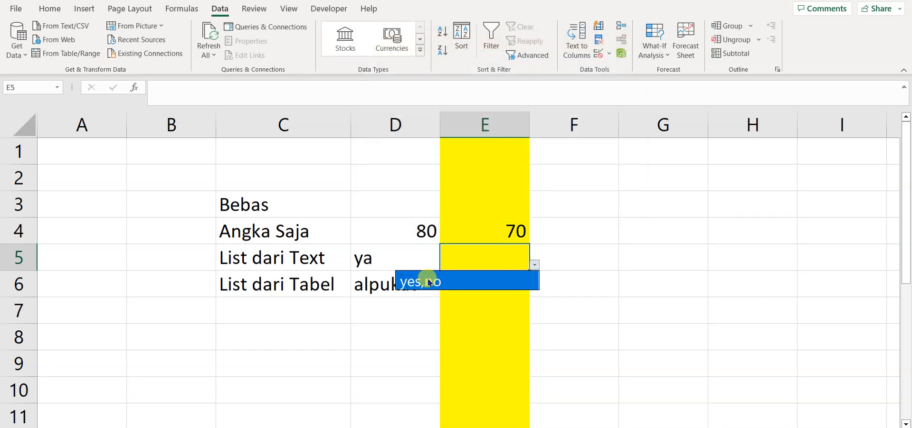
pyautogui.click(486, 255)
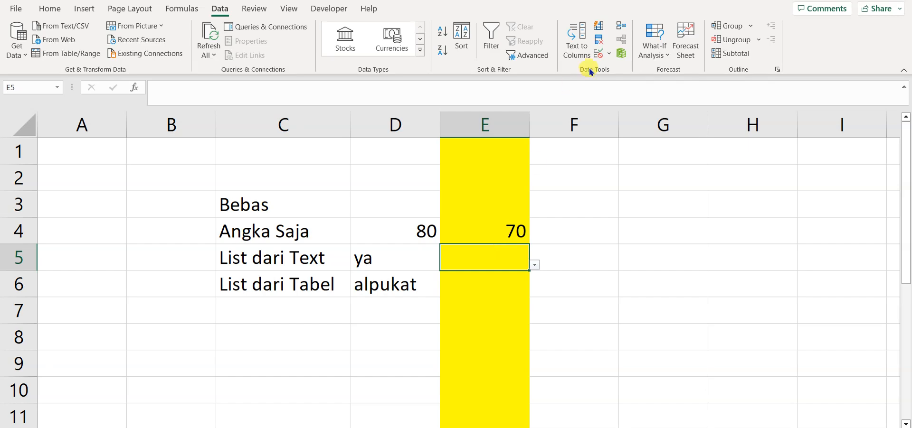
# Correct the list source of E5's data validation to "yes;no" and apply the rule
pyautogui.click(598, 55)
pyautogui.click(391, 151)
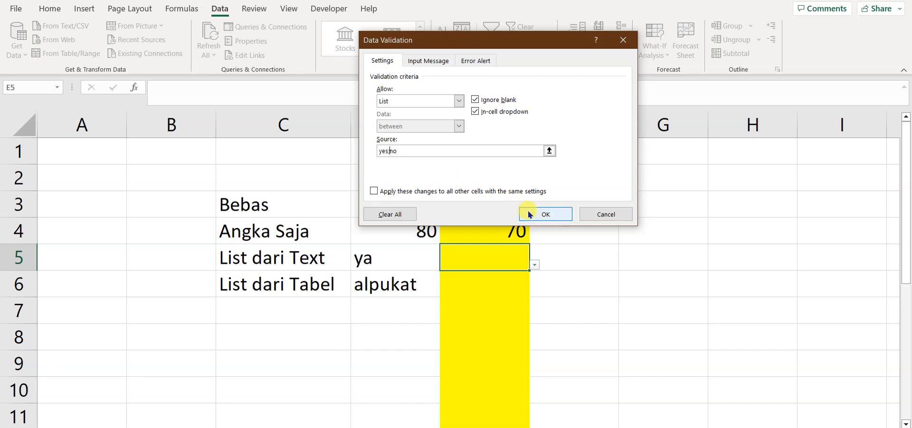
pyautogui.click(545, 215)
# Test E5's dropdown by choosing "yes" and switching the choice to "no"
pyautogui.click(535, 265)
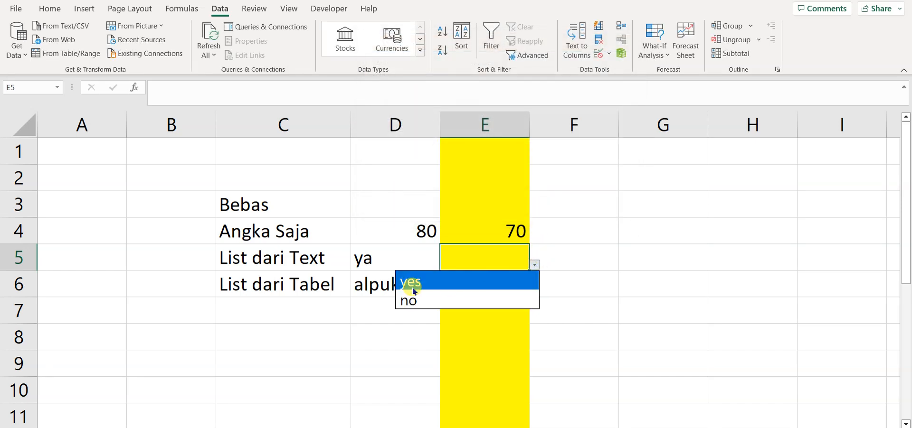
pyautogui.click(407, 283)
pyautogui.click(536, 267)
pyautogui.click(481, 296)
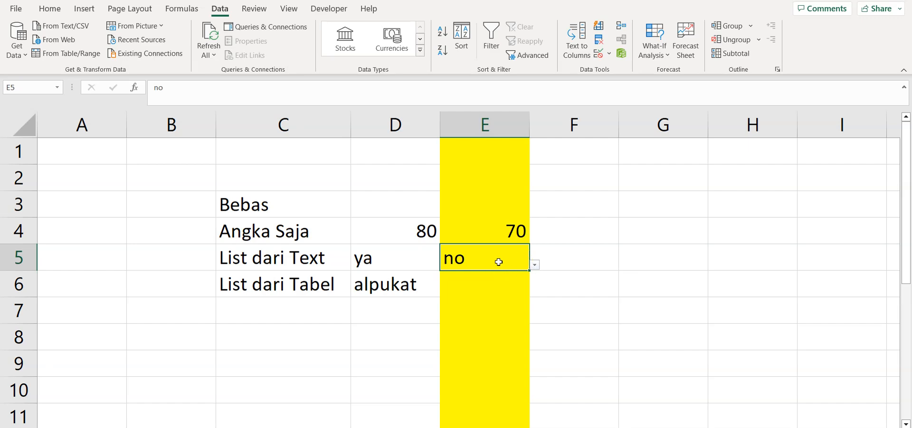
# On the sheet with the buah list, enter kendaraan in D3 and motor, mobil, pesawat, kapal in D4:D7, and widen column D to fit
pyautogui.click(491, 285)
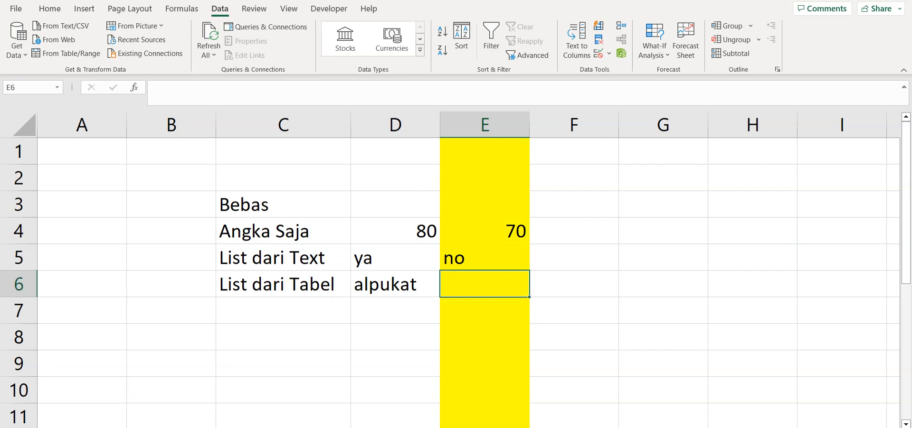
pyautogui.hotkey('ctrl', 'pagedown')
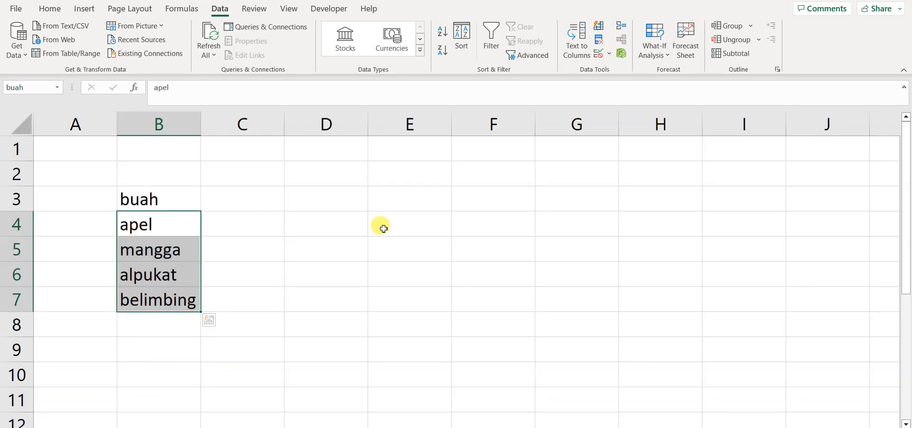
pyautogui.click(338, 200)
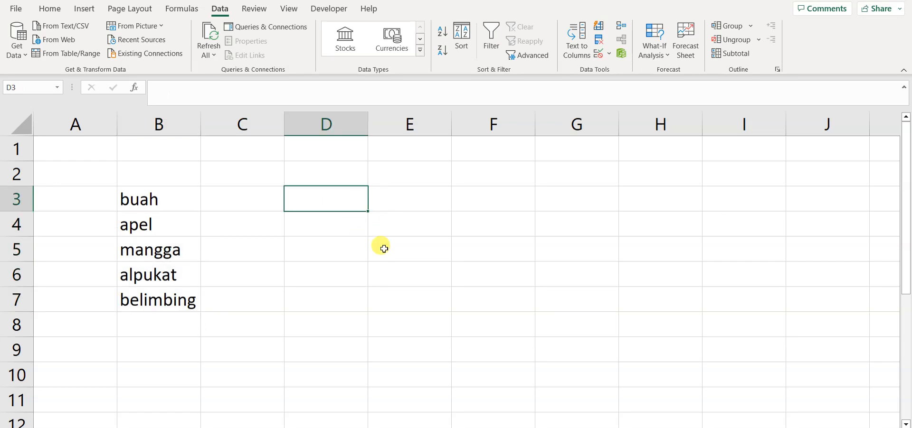
pyautogui.write('kendaraan')
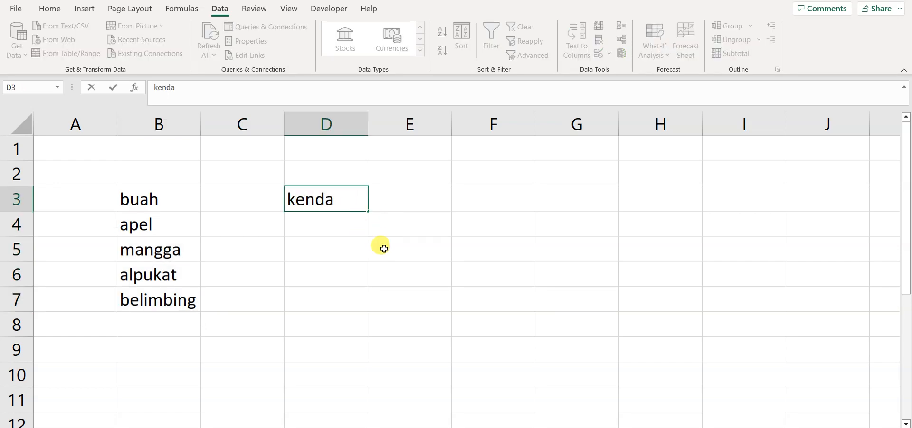
pyautogui.press('Return')
pyautogui.write('motor')
pyautogui.press('Return')
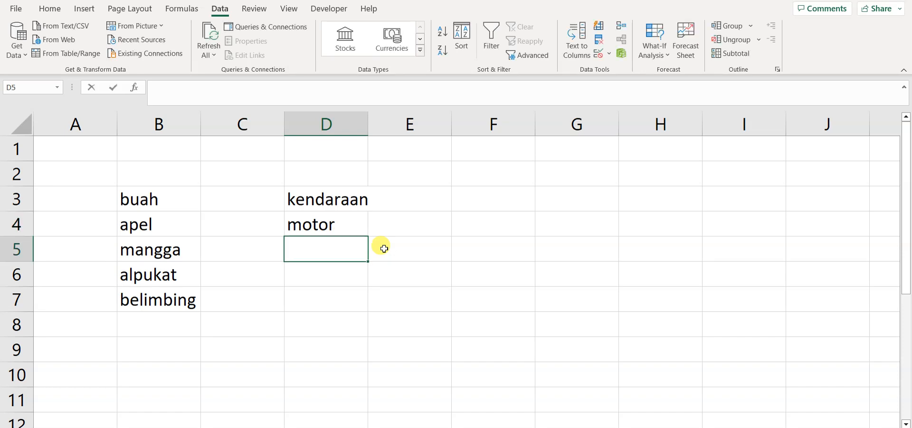
pyautogui.write('mobil')
pyautogui.press('Return')
pyautogui.write('pesawat')
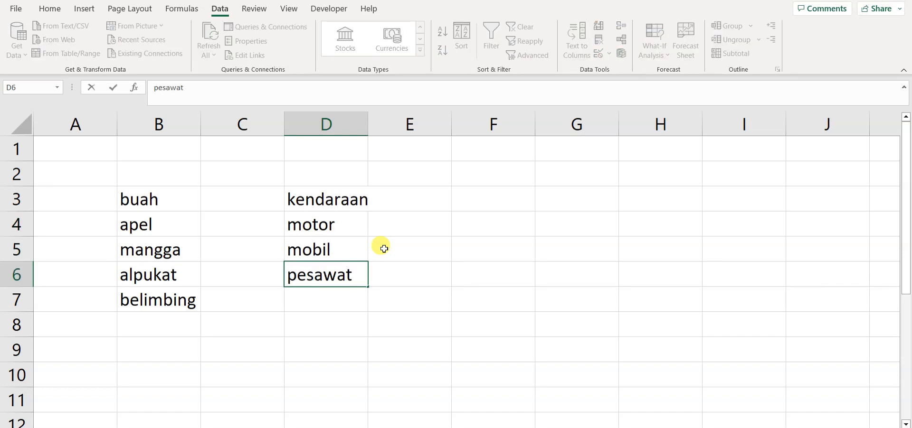
pyautogui.press('Return')
pyautogui.write('kapal')
pyautogui.press('Return')
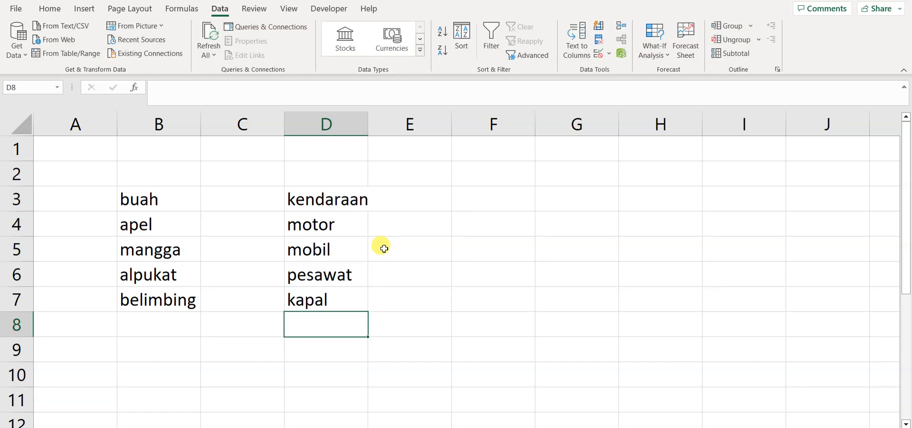
pyautogui.moveTo(368, 124); pyautogui.dragTo(405, 124)
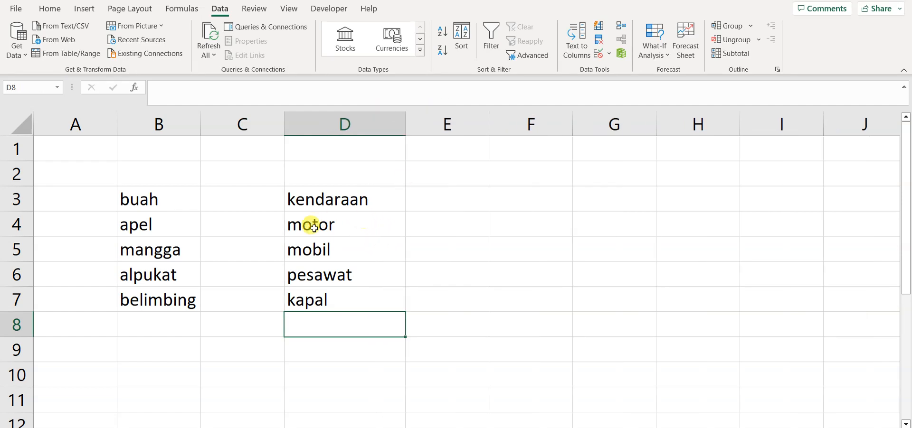
# Name the range D4:D7, holding the vehicle entries, "kendaraan"
pyautogui.moveTo(342, 225); pyautogui.dragTo(342, 298)
pyautogui.click(36, 88)
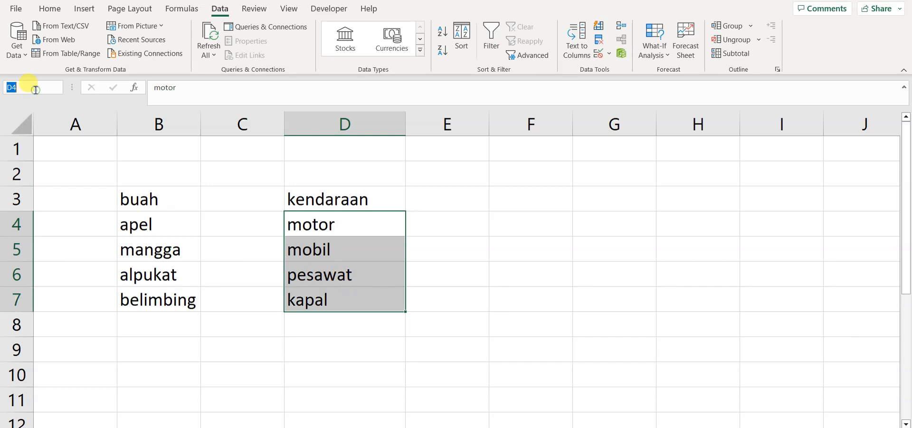
pyautogui.write('kendaraan')
pyautogui.press('Return')
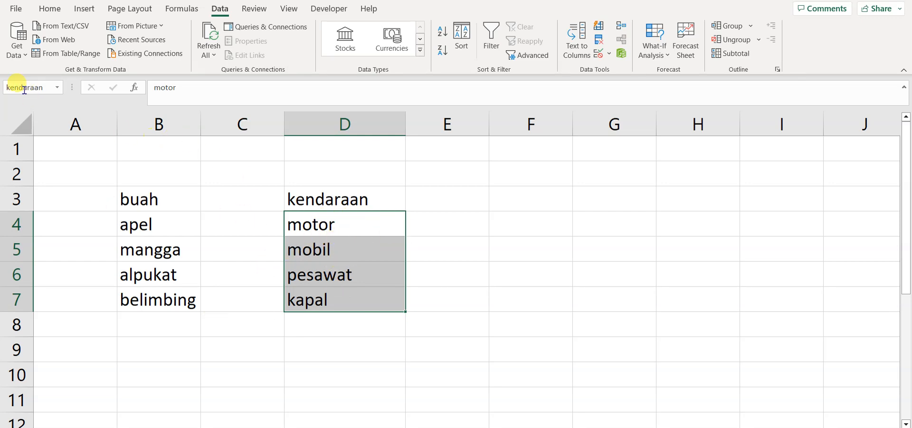
# Back on the validation sheet, apply List data validation to cell E6 with the source "=kendaraan"
pyautogui.hotkey('ctrl', 'pageup')
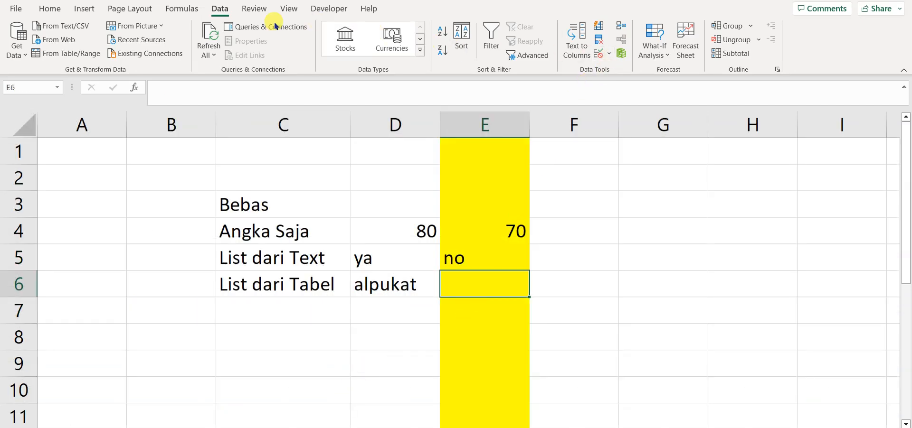
pyautogui.click(604, 56)
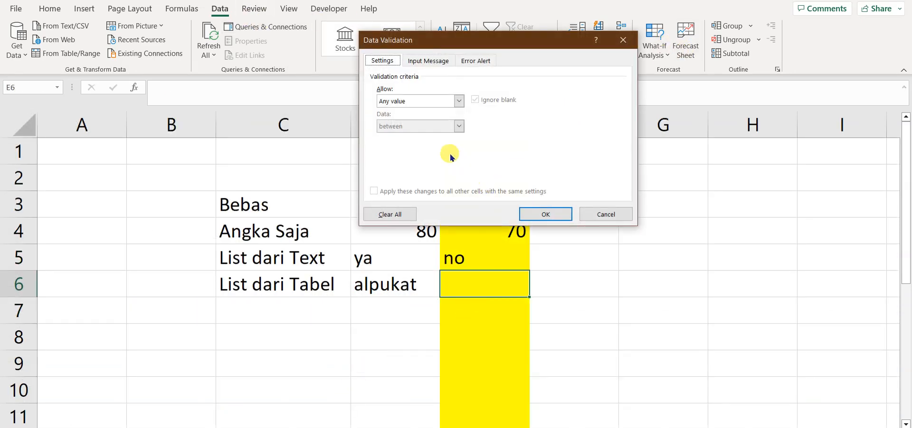
pyautogui.click(423, 103)
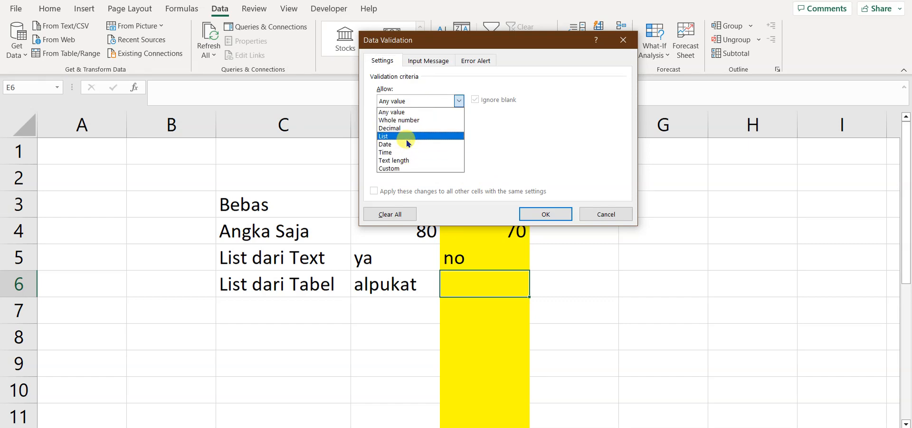
pyautogui.click(406, 137)
pyautogui.click(431, 151)
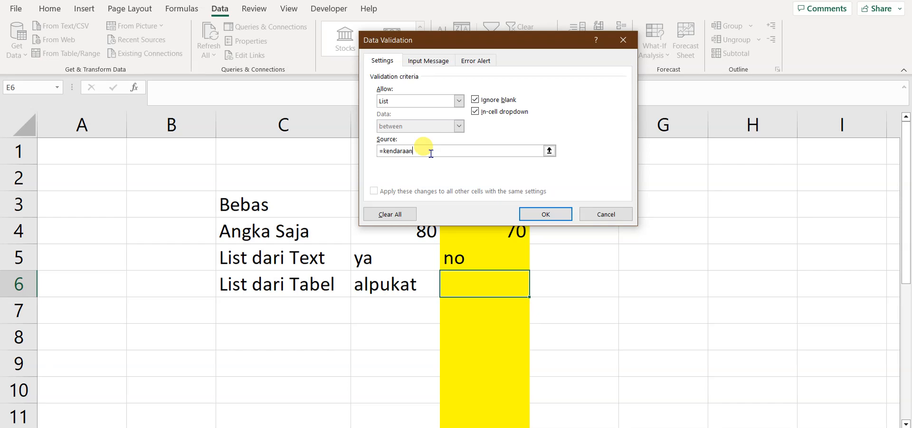
pyautogui.click(537, 212)
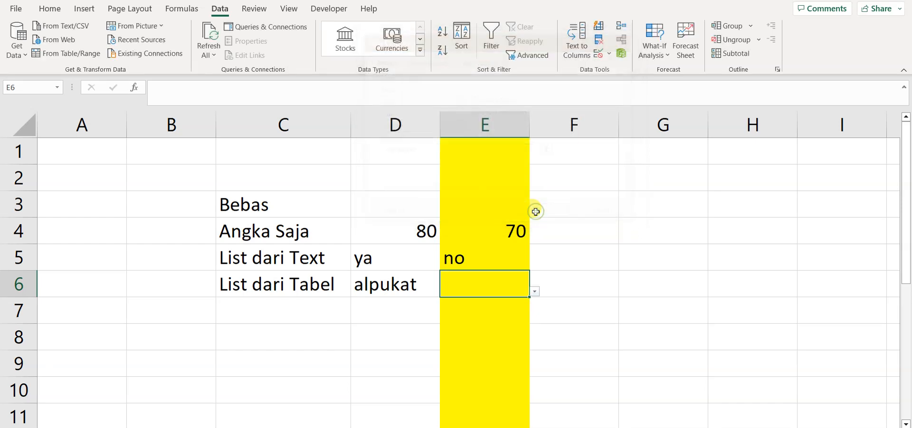
# Test E6's dropdown by choosing "motor" and switching the choice to "mobil"
pyautogui.click(534, 287)
pyautogui.click(430, 309)
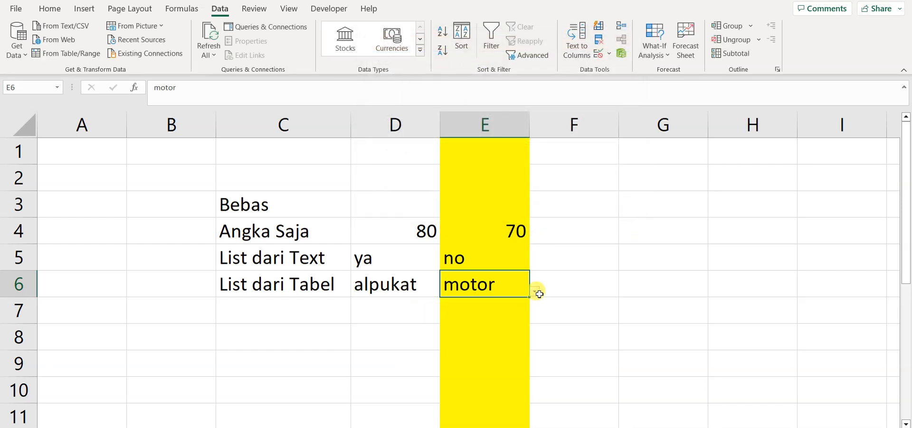
pyautogui.click(535, 290)
pyautogui.click(473, 327)
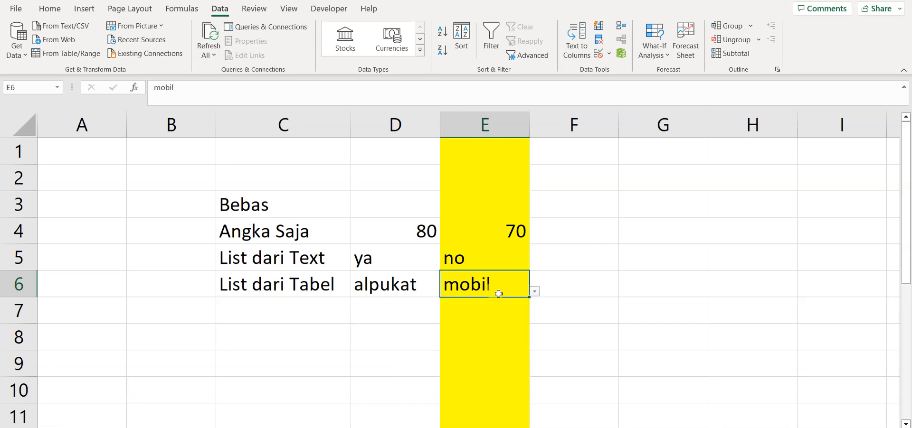